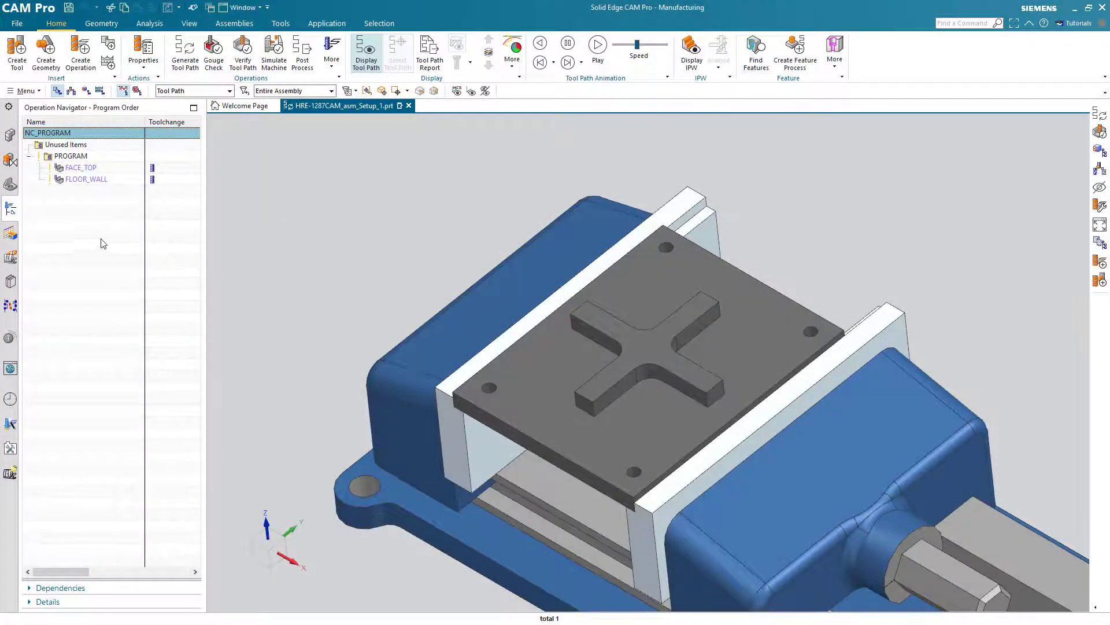
# Step: Review the FACE_TOP and FLOOR_WALL tool paths, then switch to the Machine Tool View
pyautogui.click(78, 169)
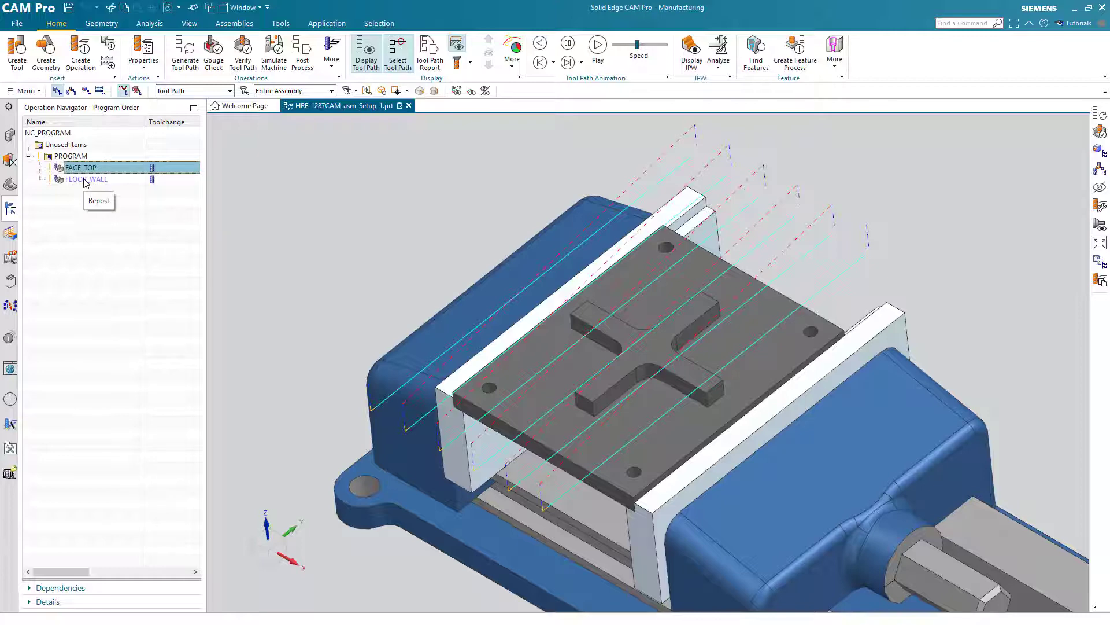
pyautogui.click(85, 181)
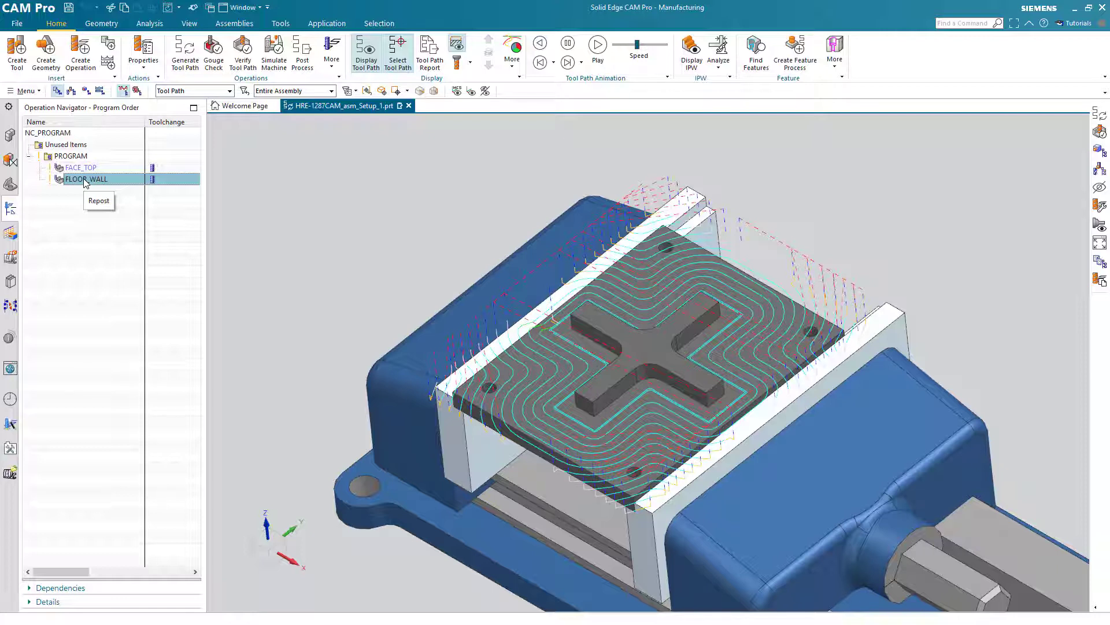
pyautogui.click(72, 156)
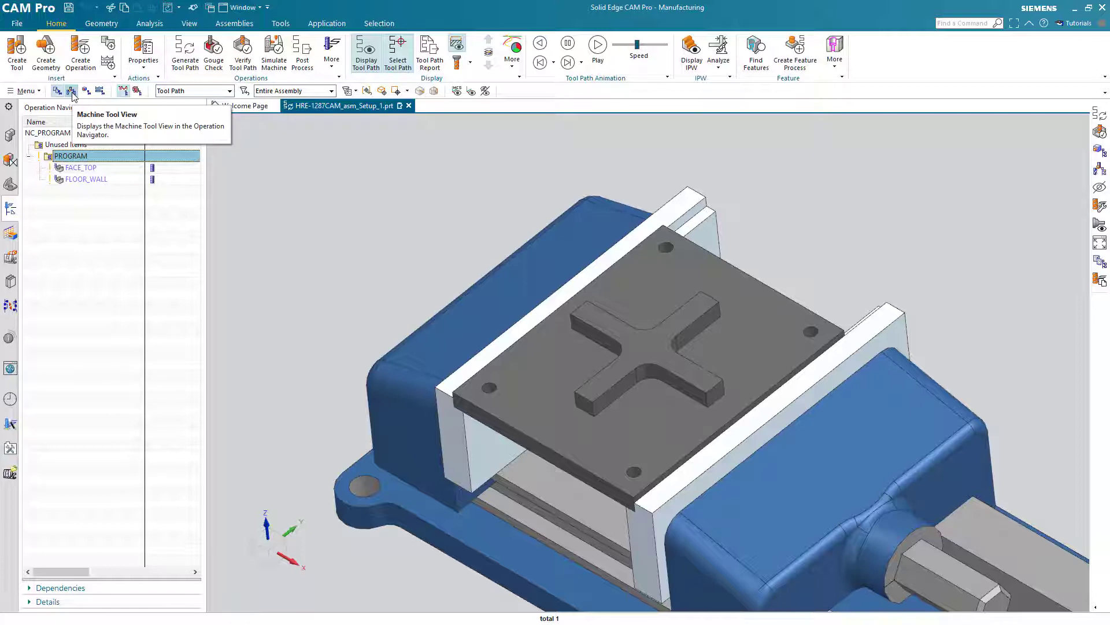
pyautogui.click(72, 91)
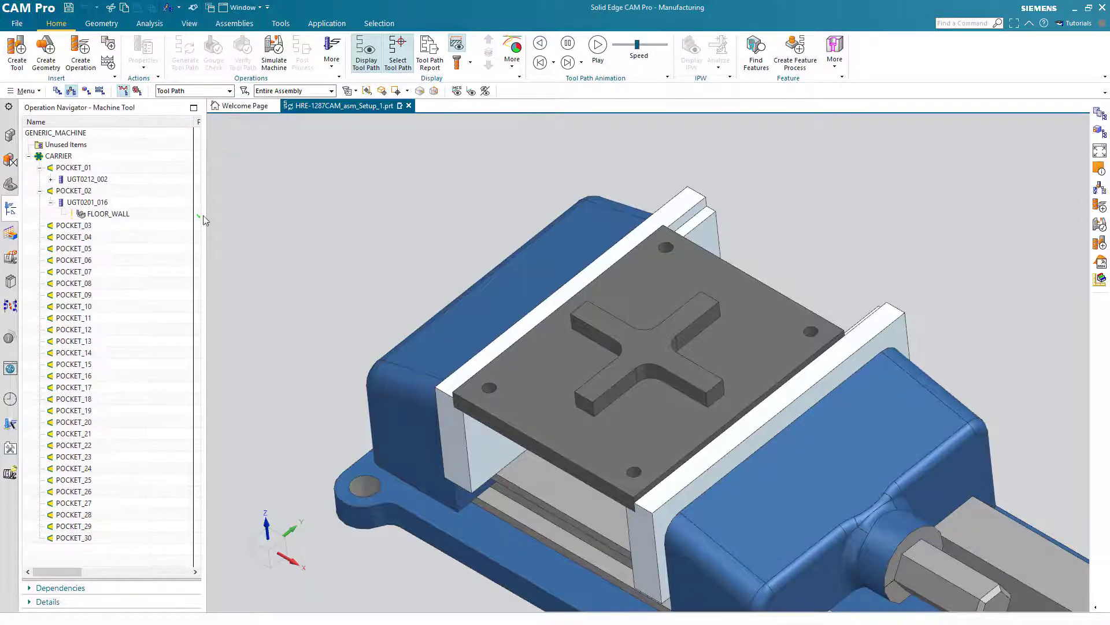
# Step: Insert a tool in POCKET_03 and search the library's Drilling > Spot Drill class
pyautogui.rightClick(84, 227)
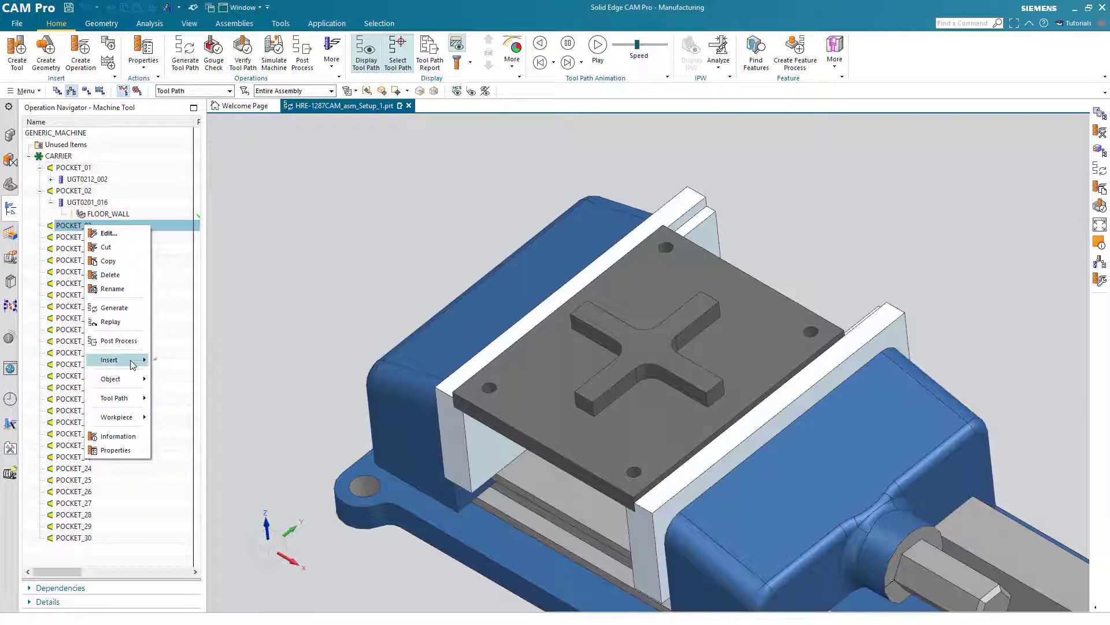
pyautogui.moveTo(133, 364)
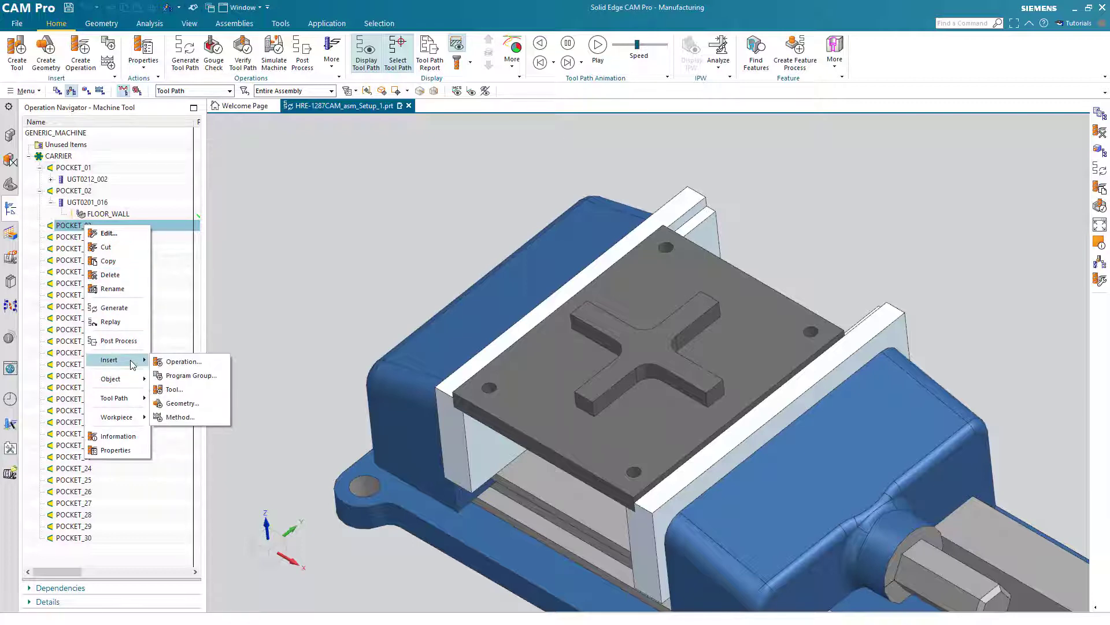
pyautogui.click(174, 389)
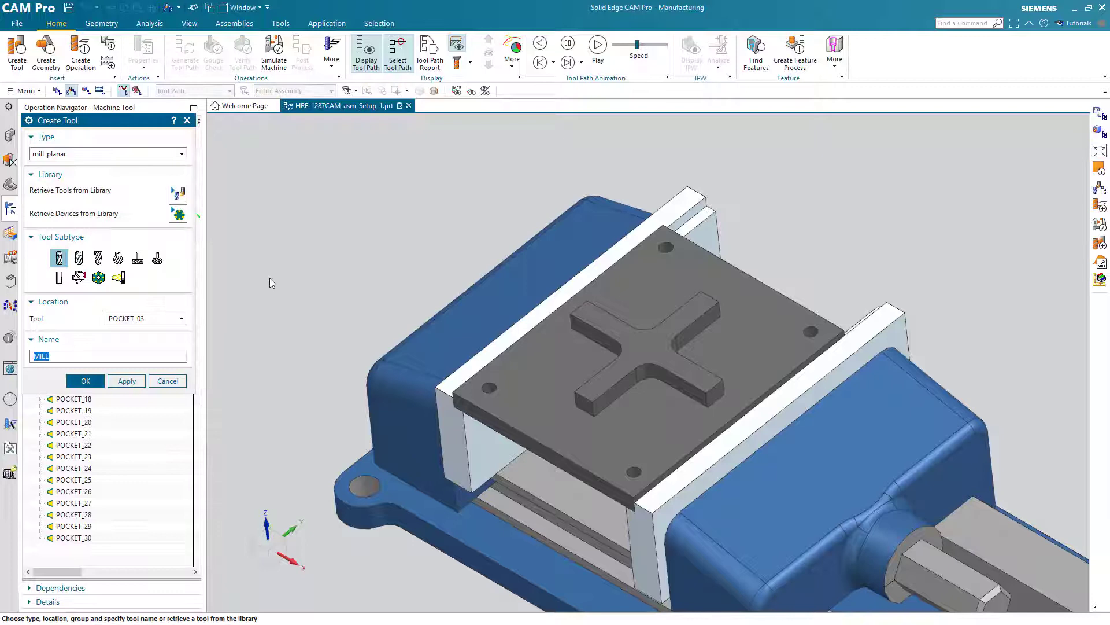
pyautogui.click(179, 195)
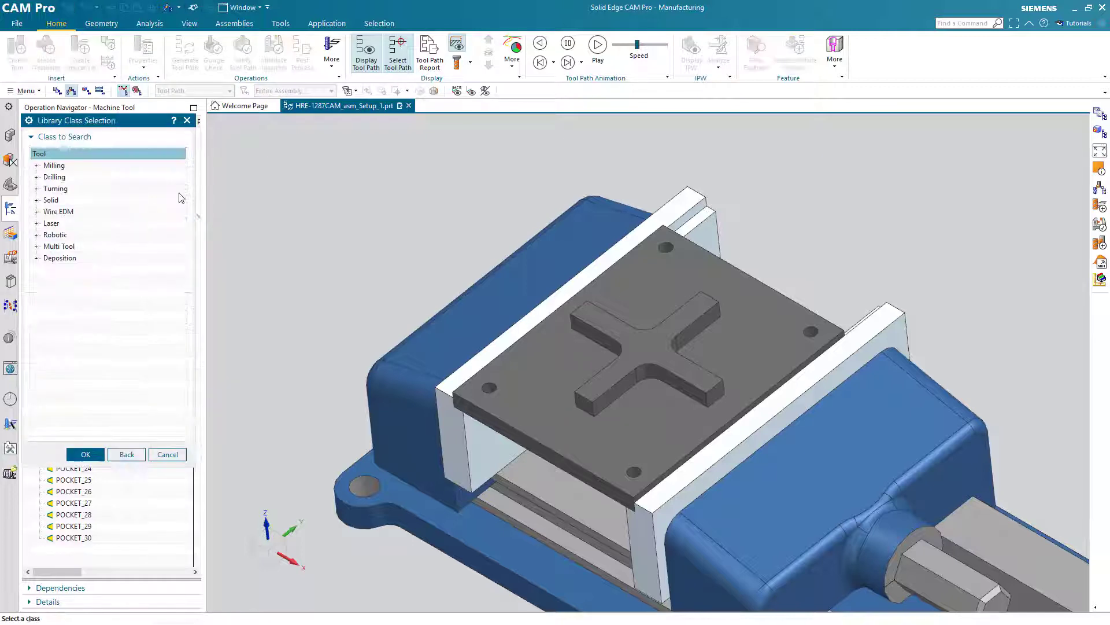
pyautogui.click(36, 177)
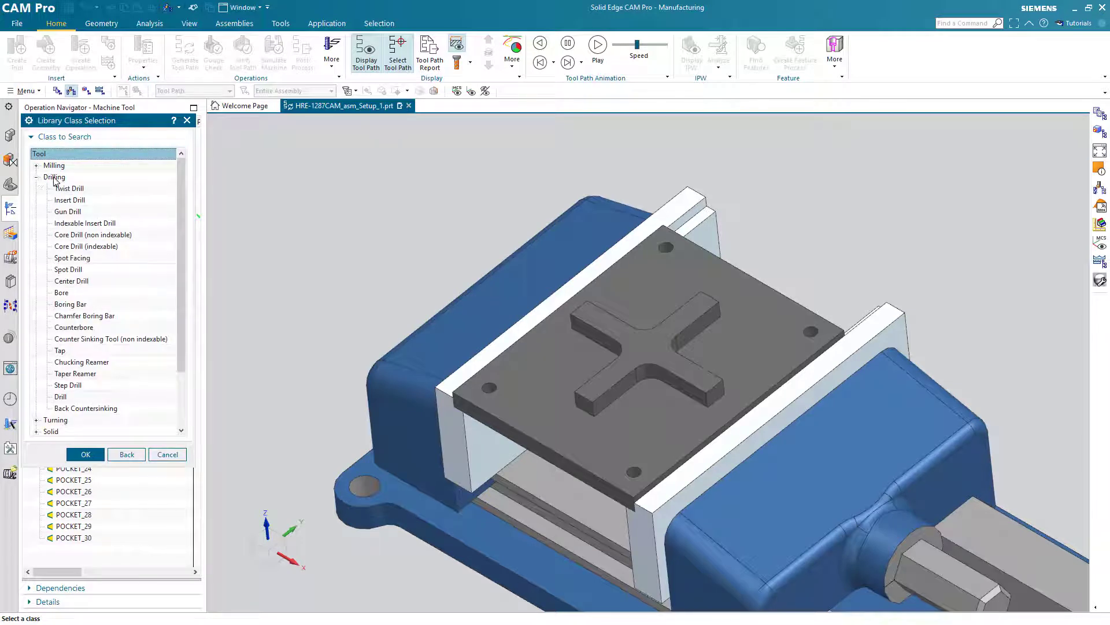
pyautogui.click(68, 270)
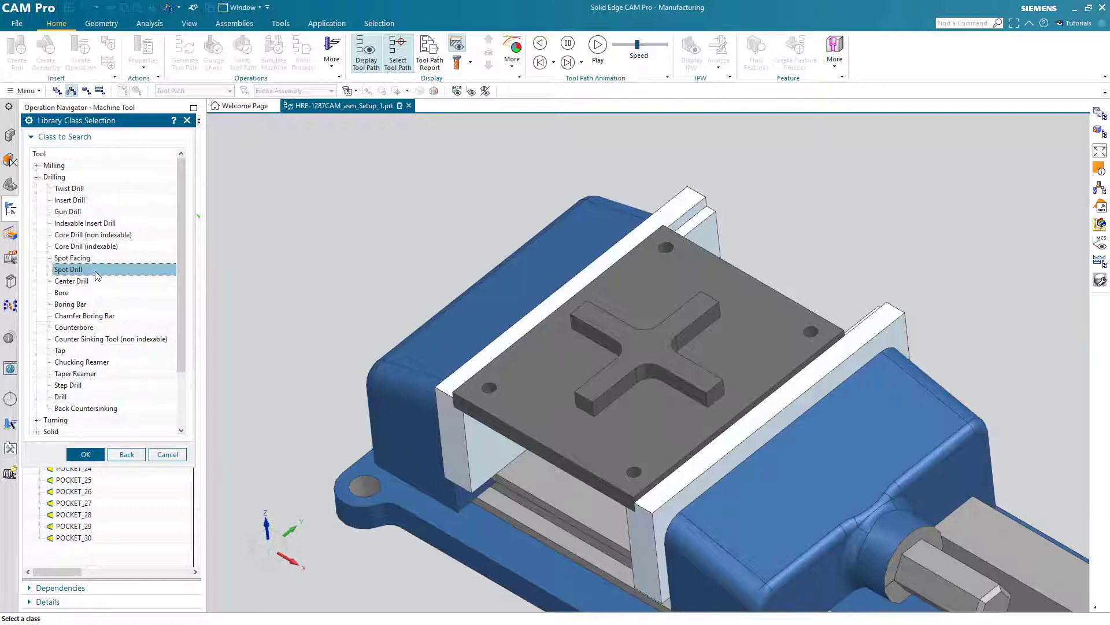
pyautogui.click(93, 459)
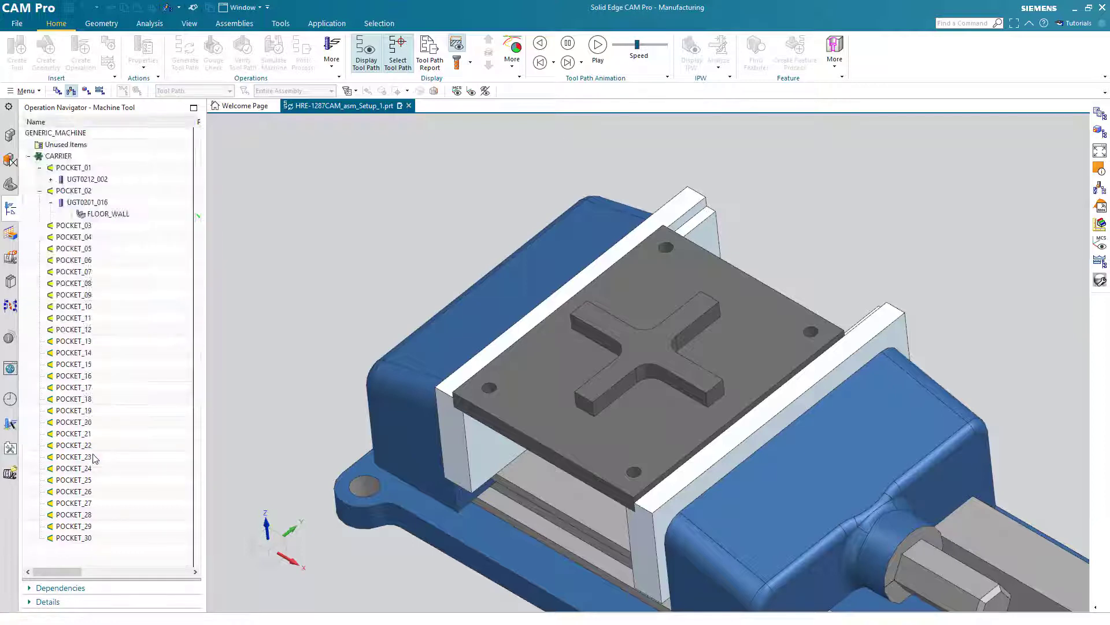
# Step: Sort spot drills by diameter, preview the 8 mm options, and retrieve NXT0321_007
pyautogui.click(95, 508)
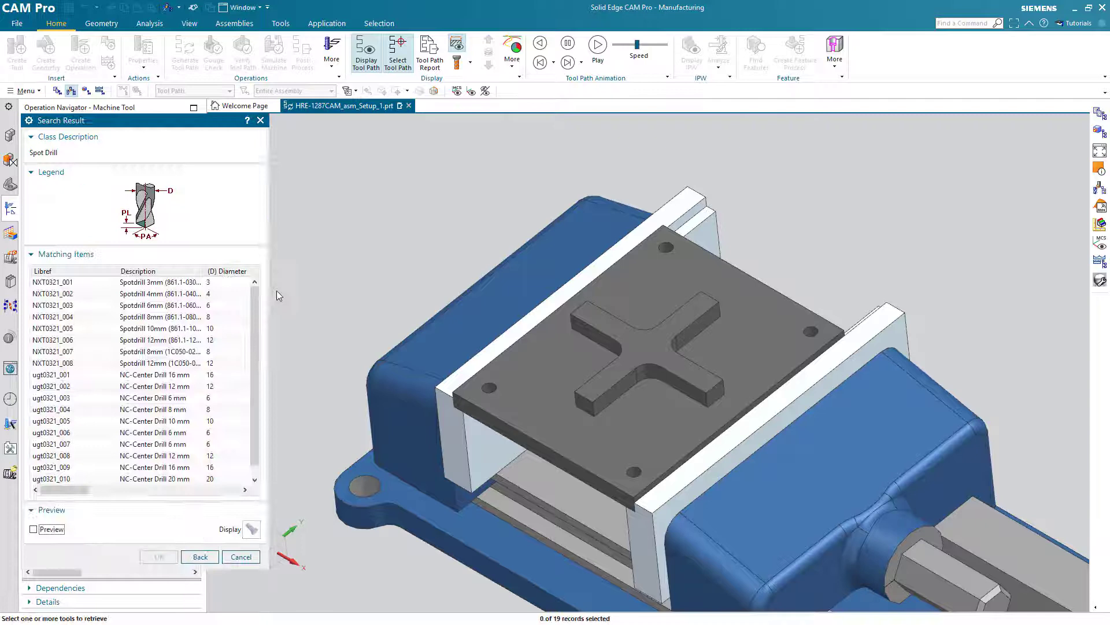
pyautogui.click(234, 272)
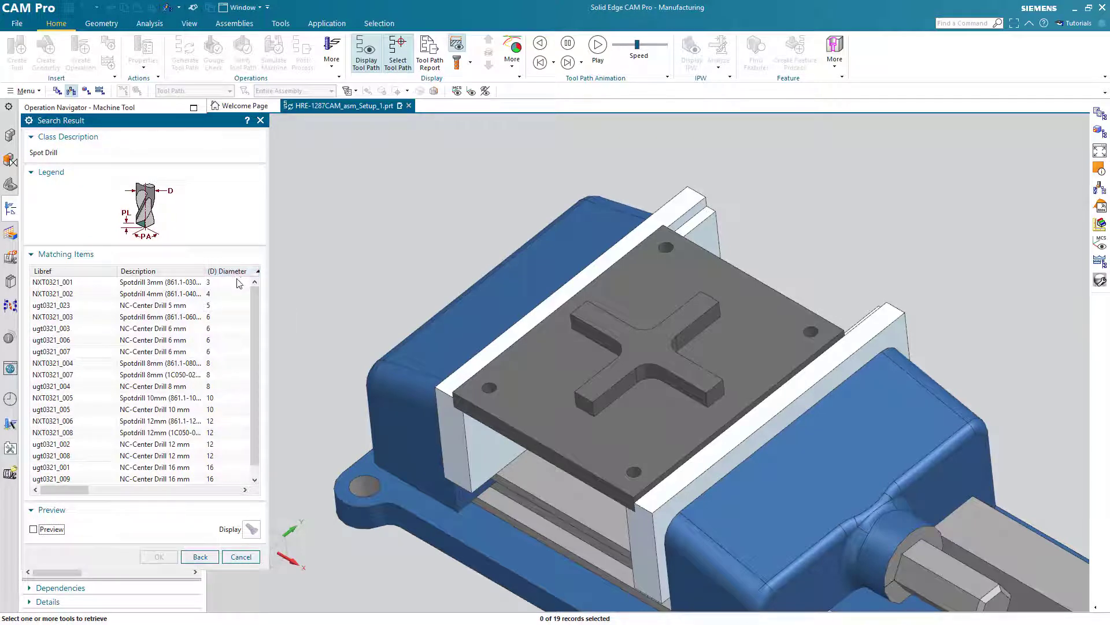
pyautogui.click(234, 272)
pyautogui.scroll(-1, 255, 306)
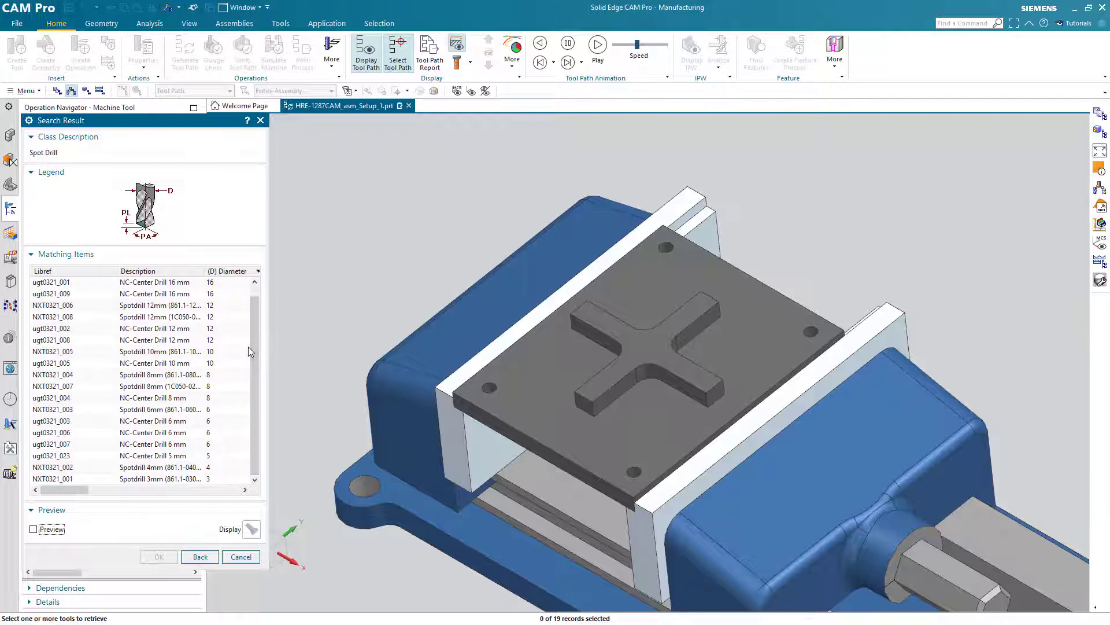
pyautogui.click(195, 379)
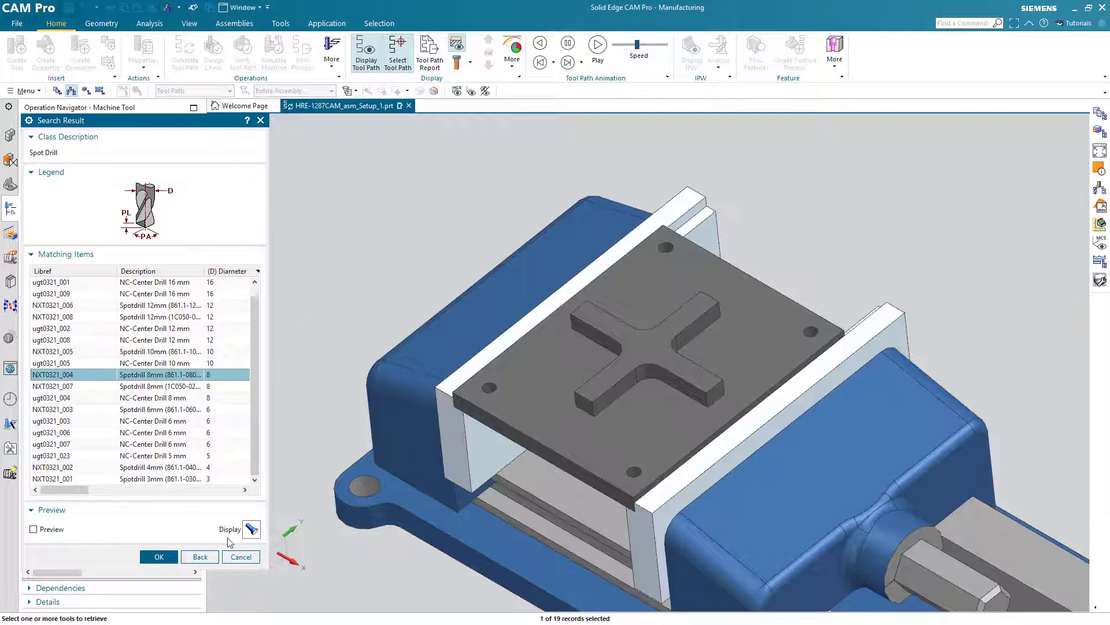
pyautogui.click(251, 529)
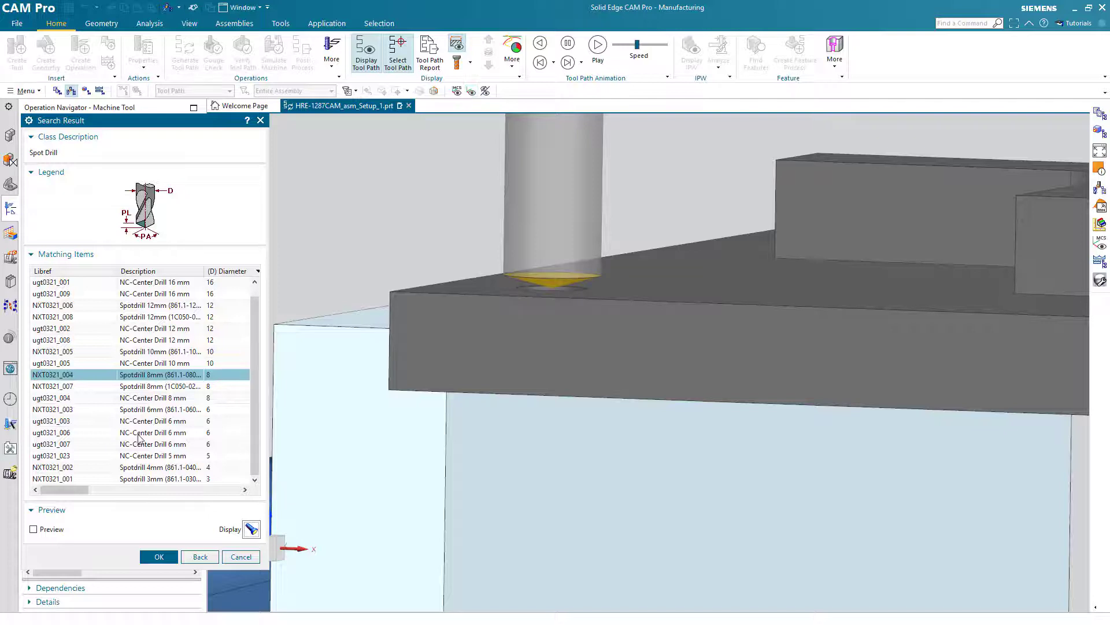
pyautogui.click(154, 387)
pyautogui.click(251, 529)
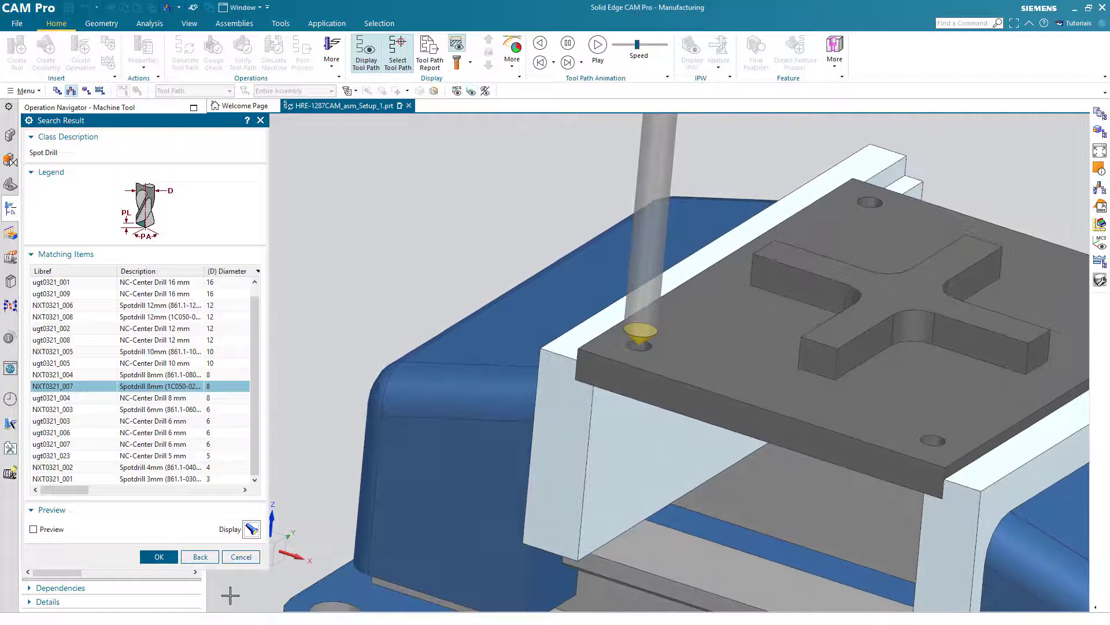
pyautogui.click(160, 557)
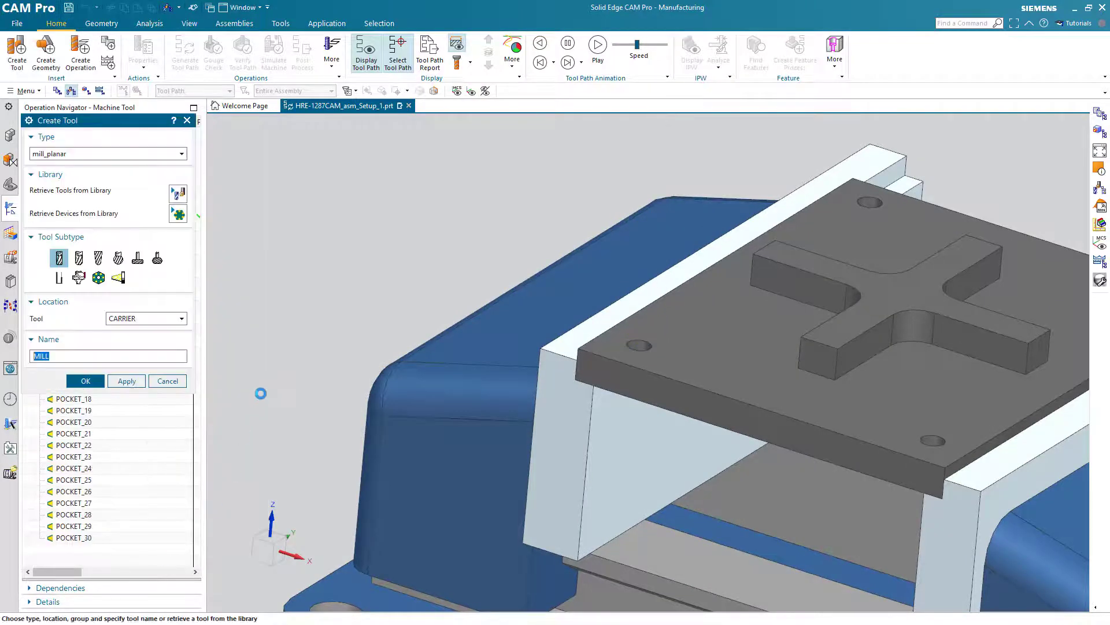
# Step: Close Create Tool, expand POCKET_03, and bring up actions for spot drill NXT0321_007
pyautogui.click(173, 380)
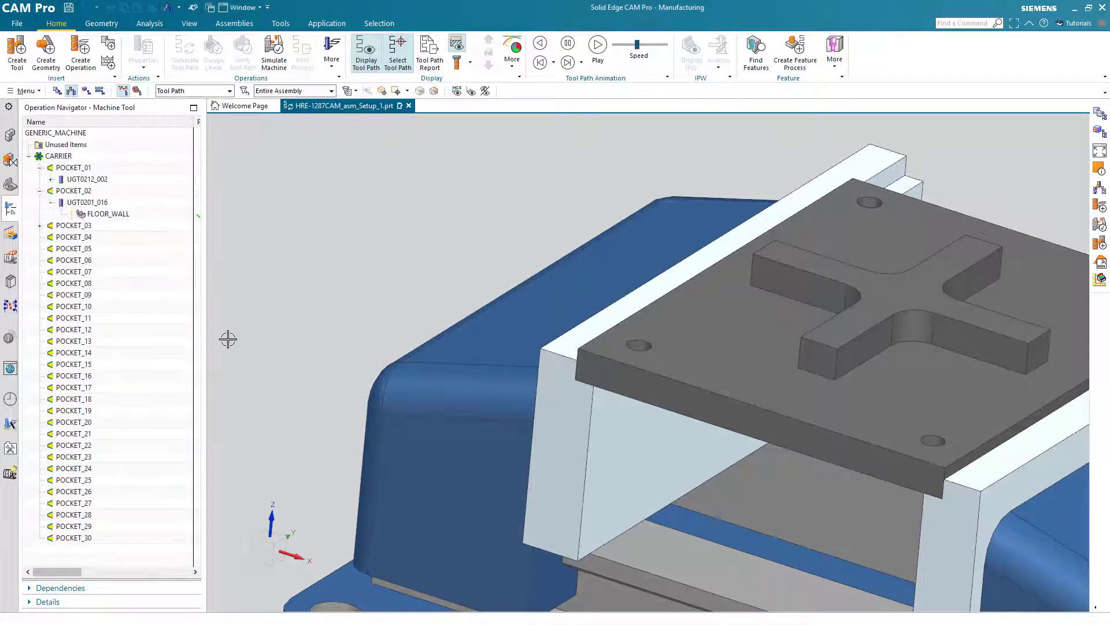
pyautogui.click(39, 225)
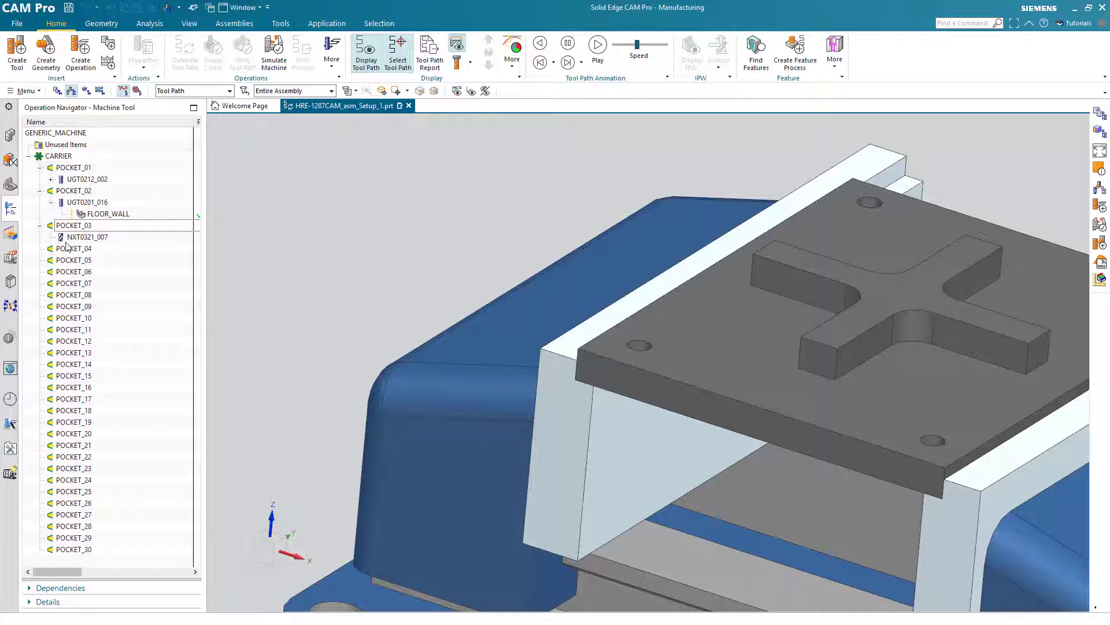
pyautogui.click(97, 240)
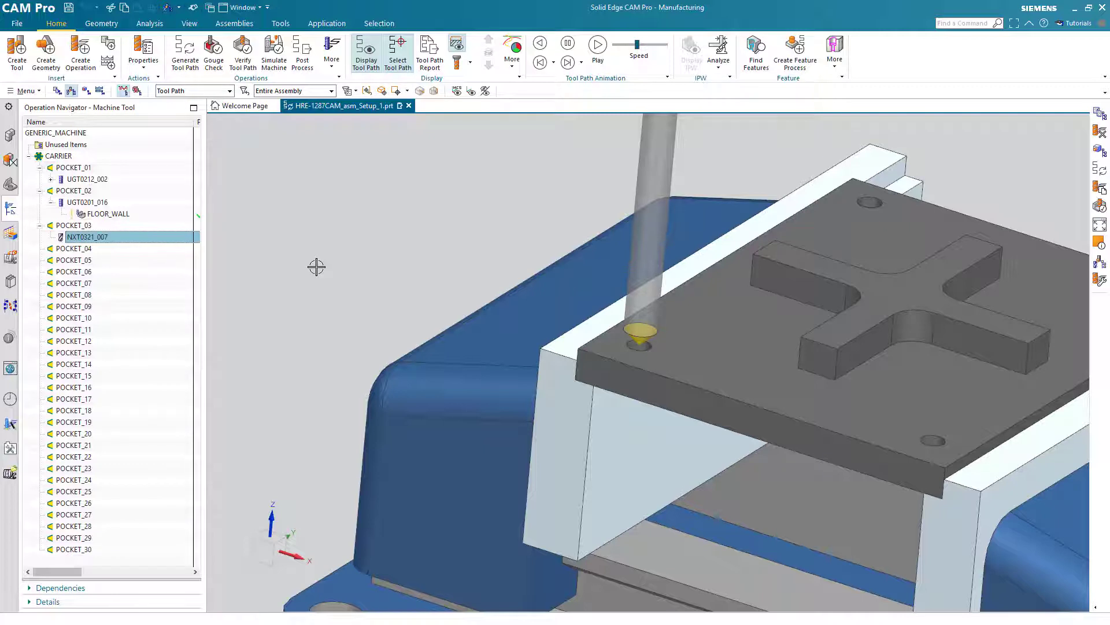
pyautogui.rightClick(92, 239)
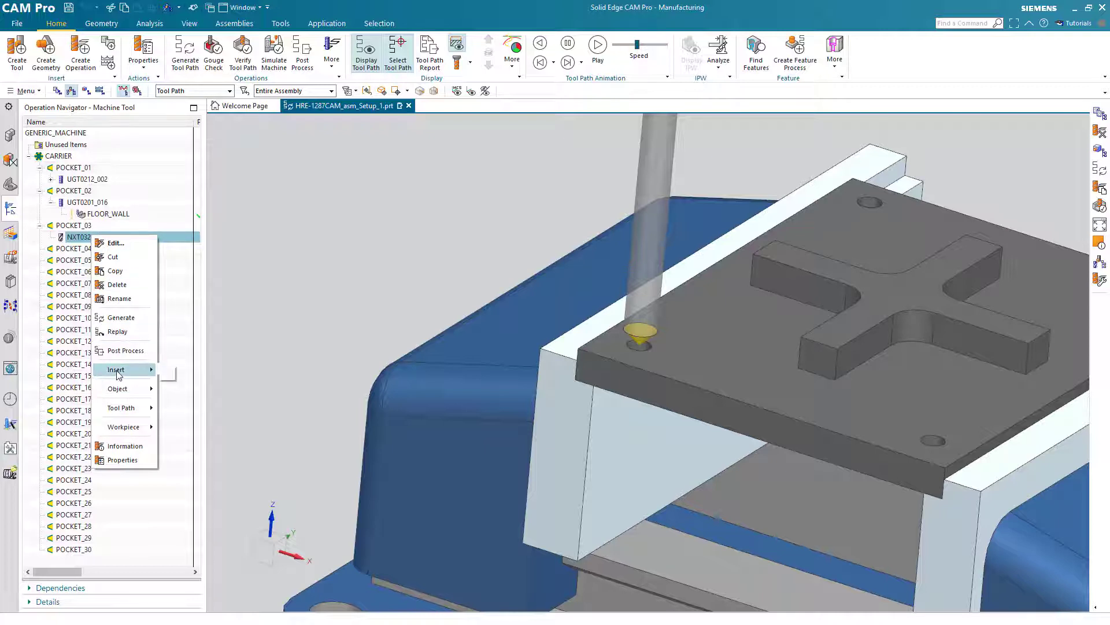
# Step: Start a new hole_making operation using spot drill NXT0321_007
pyautogui.moveTo(119, 375)
pyautogui.click(189, 372)
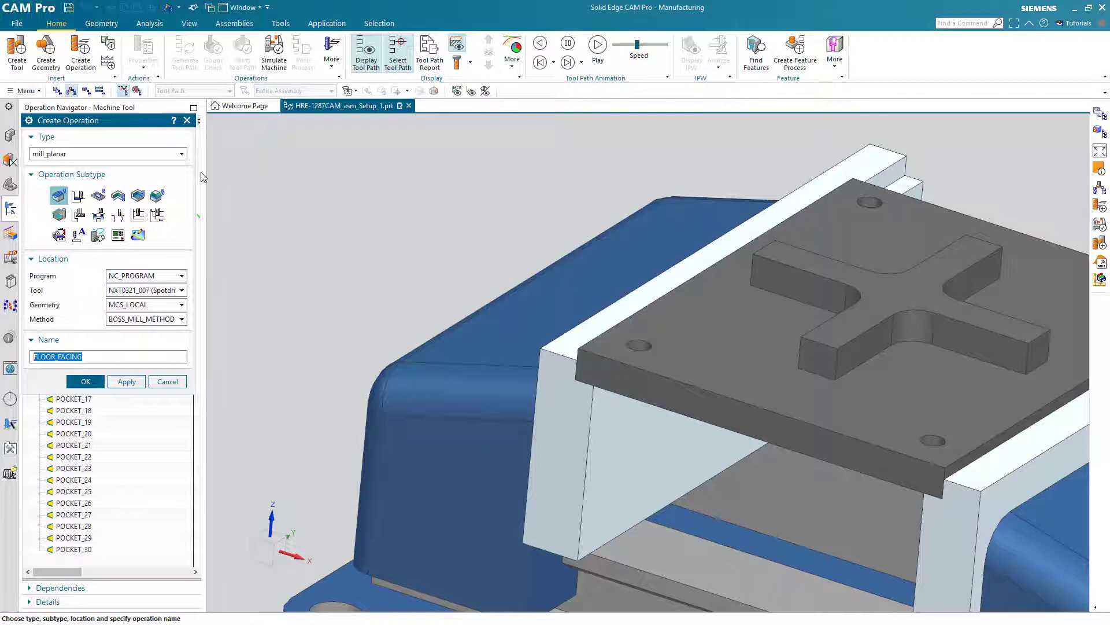
pyautogui.click(182, 155)
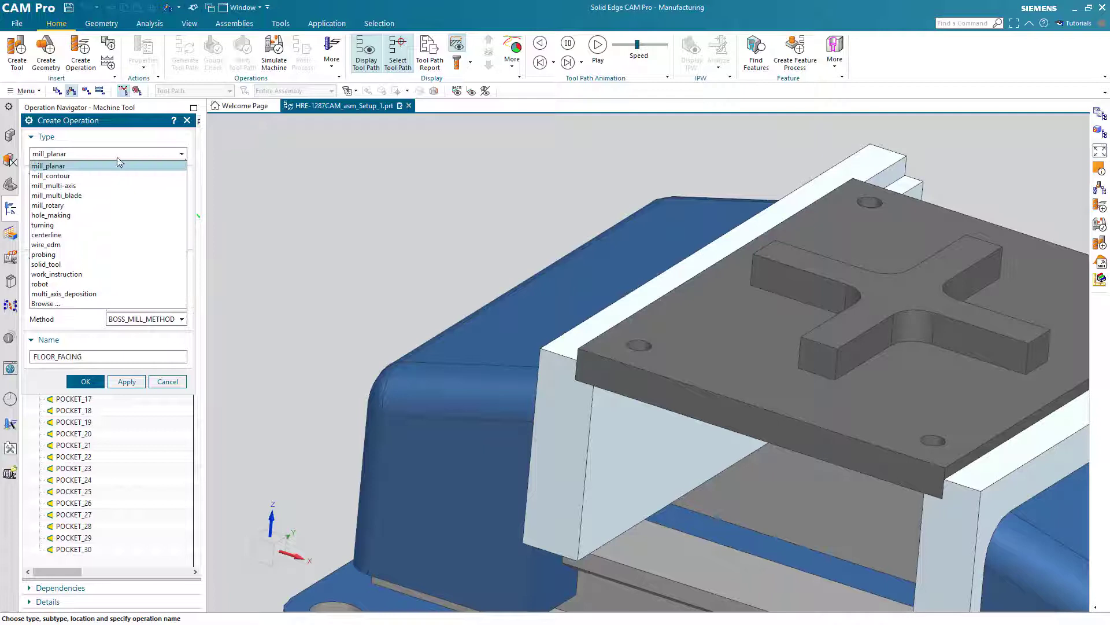
pyautogui.click(52, 215)
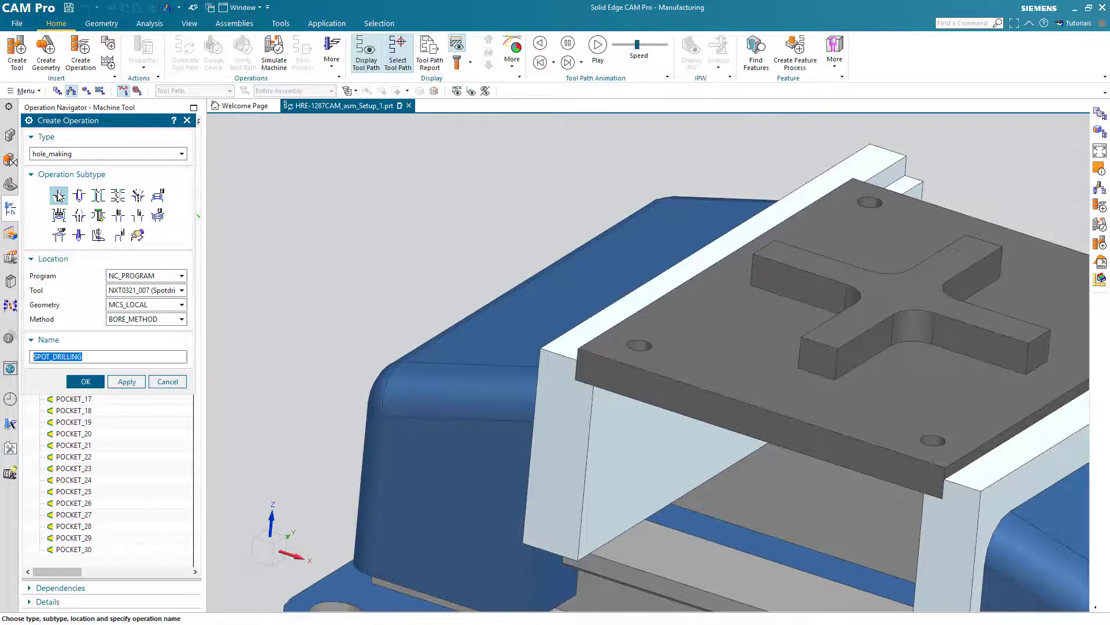
pyautogui.moveTo(59, 197)
# Step: Assign the operation to PROGRAM, WORKPIECE geometry and SPOT_DRILL_METHOD
pyautogui.click(182, 275)
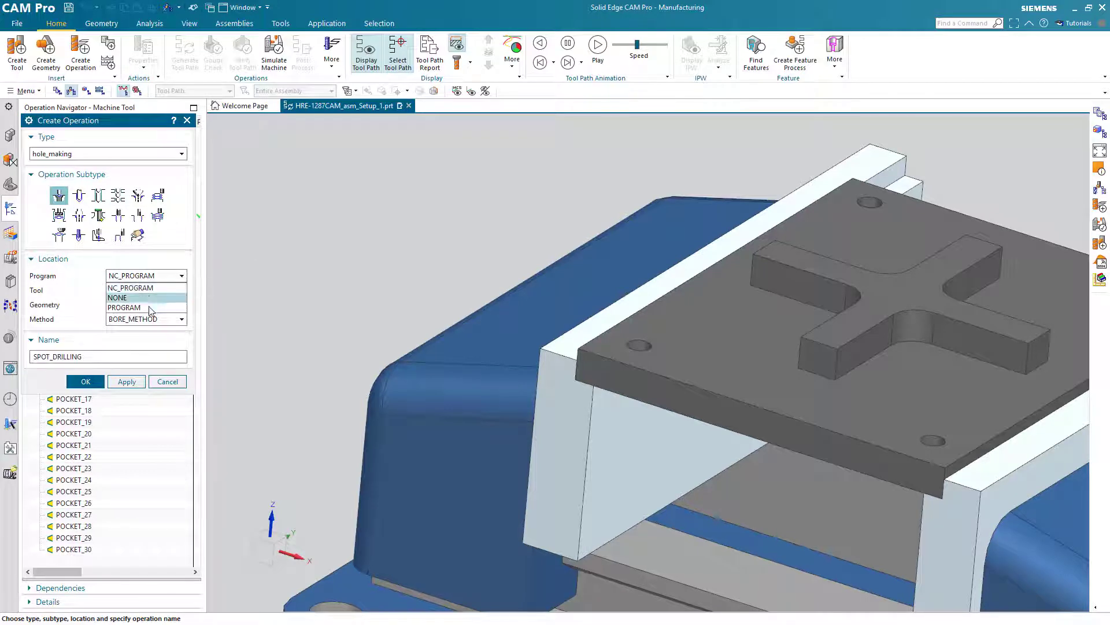
pyautogui.click(150, 308)
pyautogui.click(181, 305)
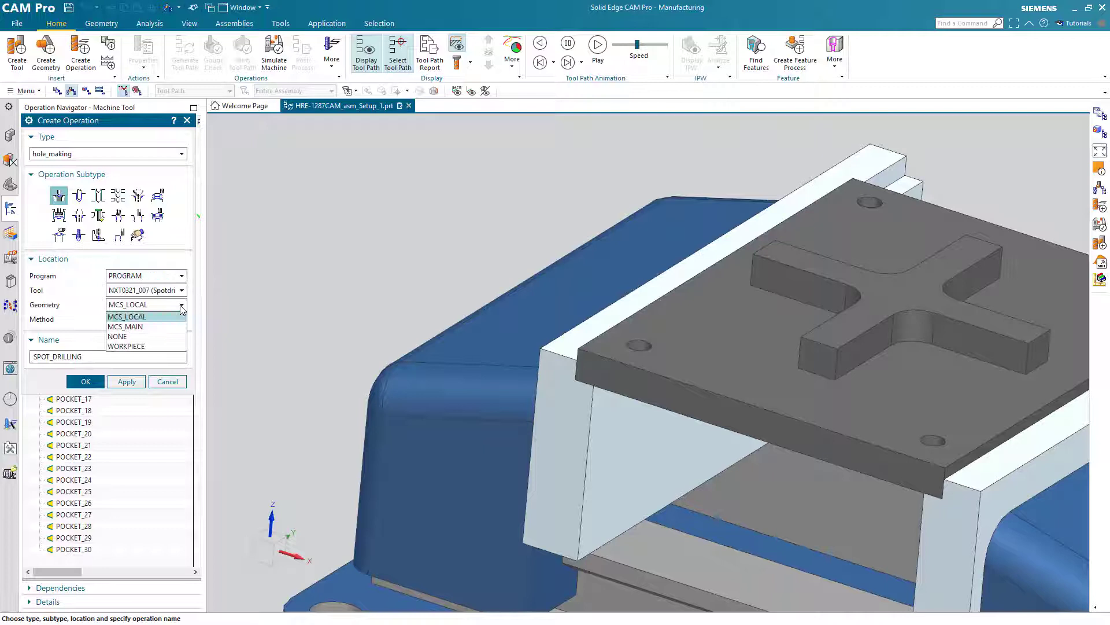
pyautogui.click(168, 346)
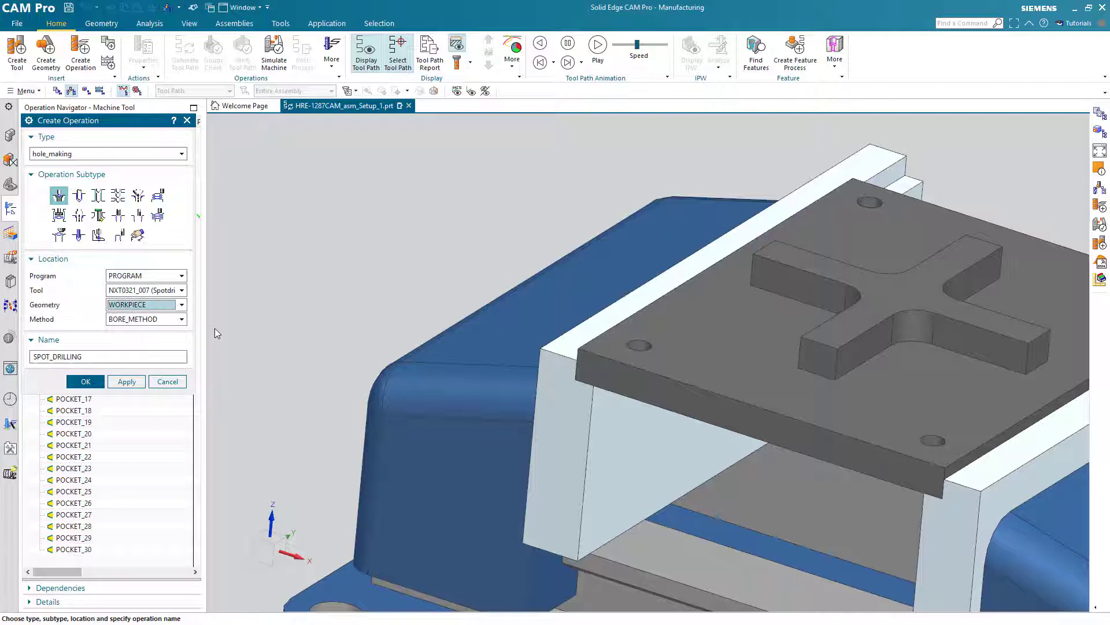
pyautogui.click(181, 320)
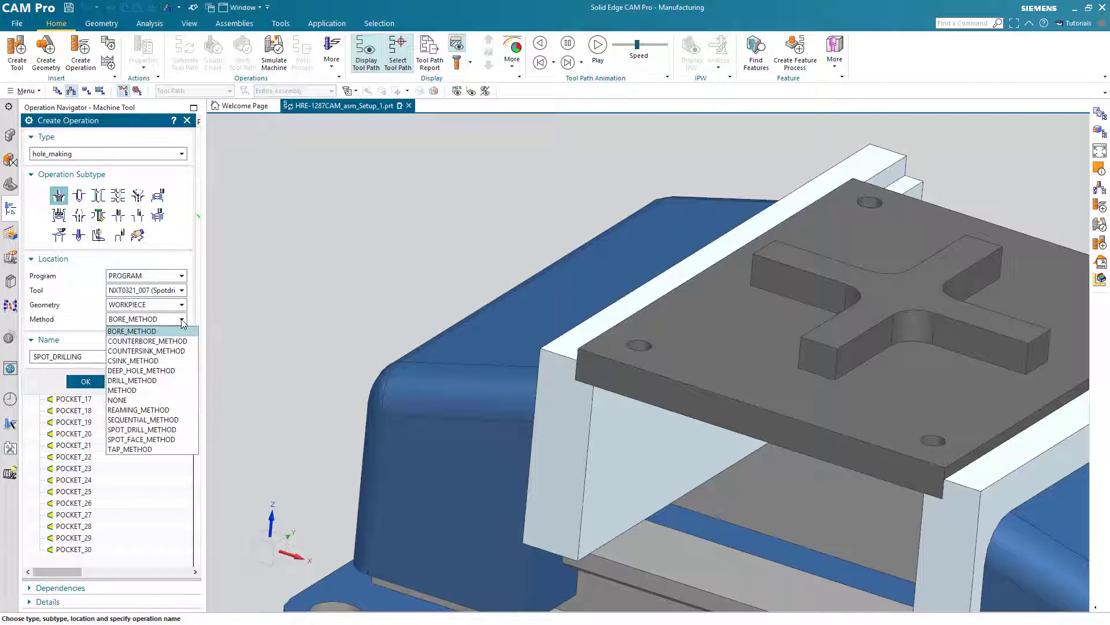
pyautogui.click(142, 430)
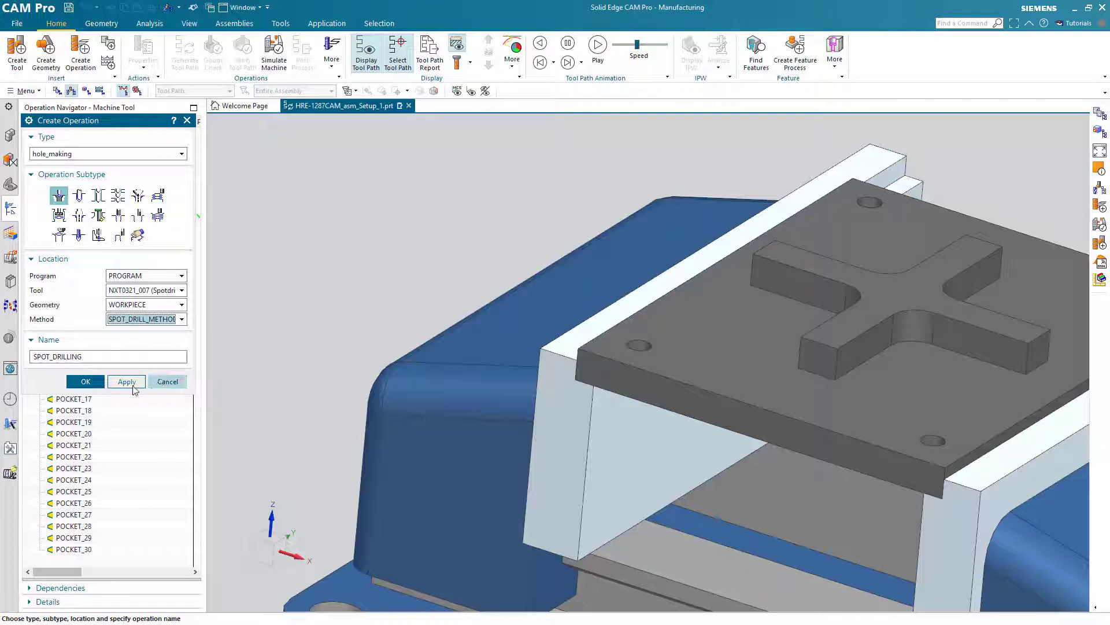
# Step: Create SPOT_DRILLING and pick the plate's four corner holes as its feature geometry
pyautogui.click(87, 381)
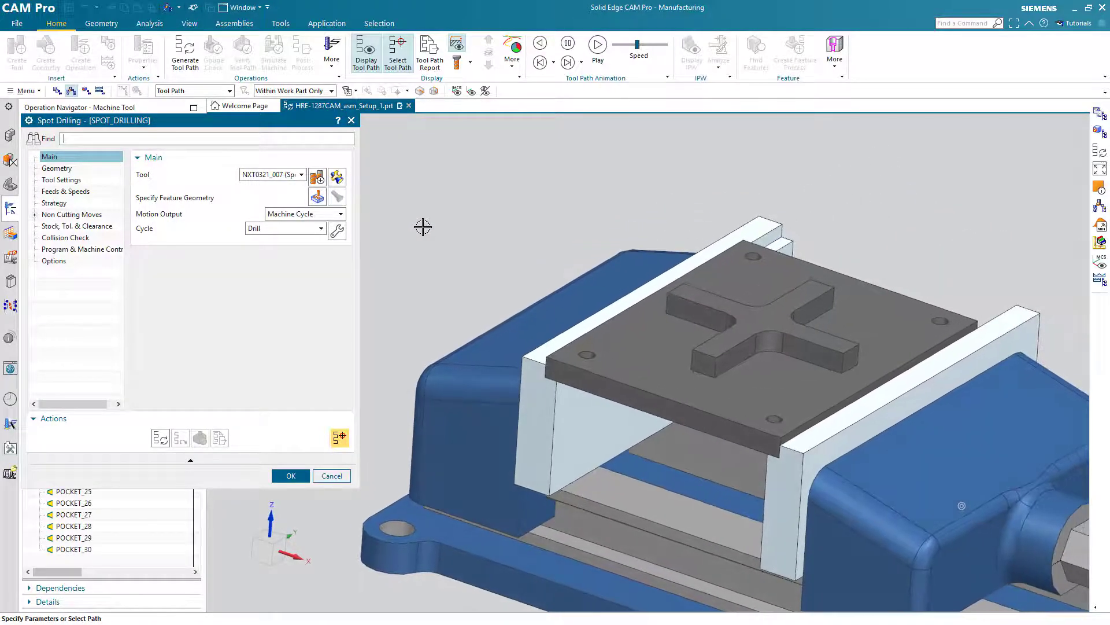
pyautogui.click(318, 198)
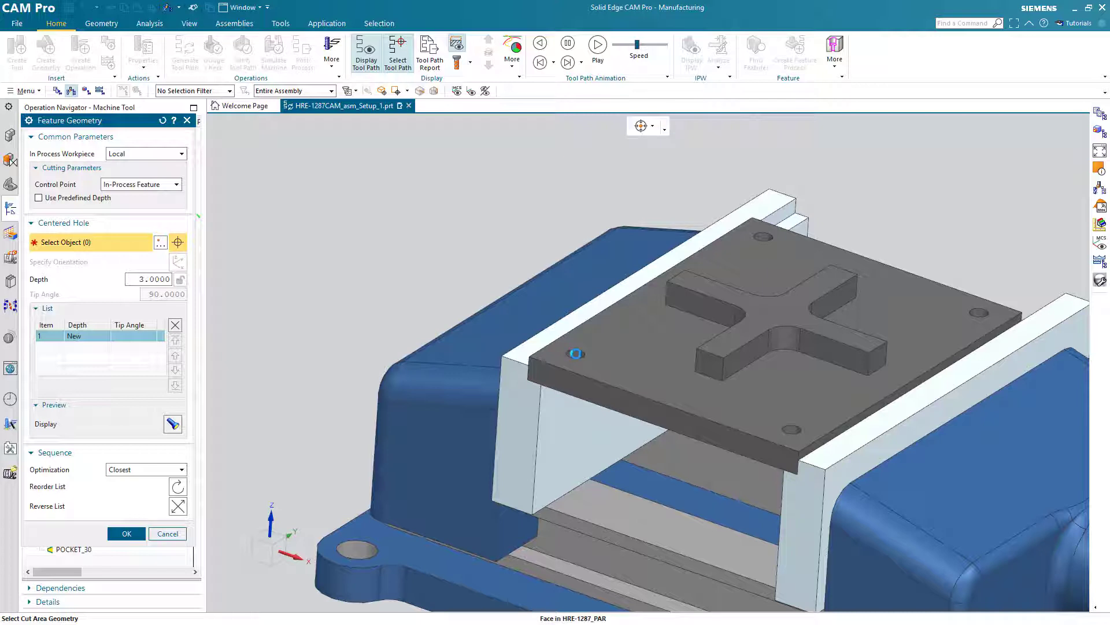
pyautogui.click(575, 354)
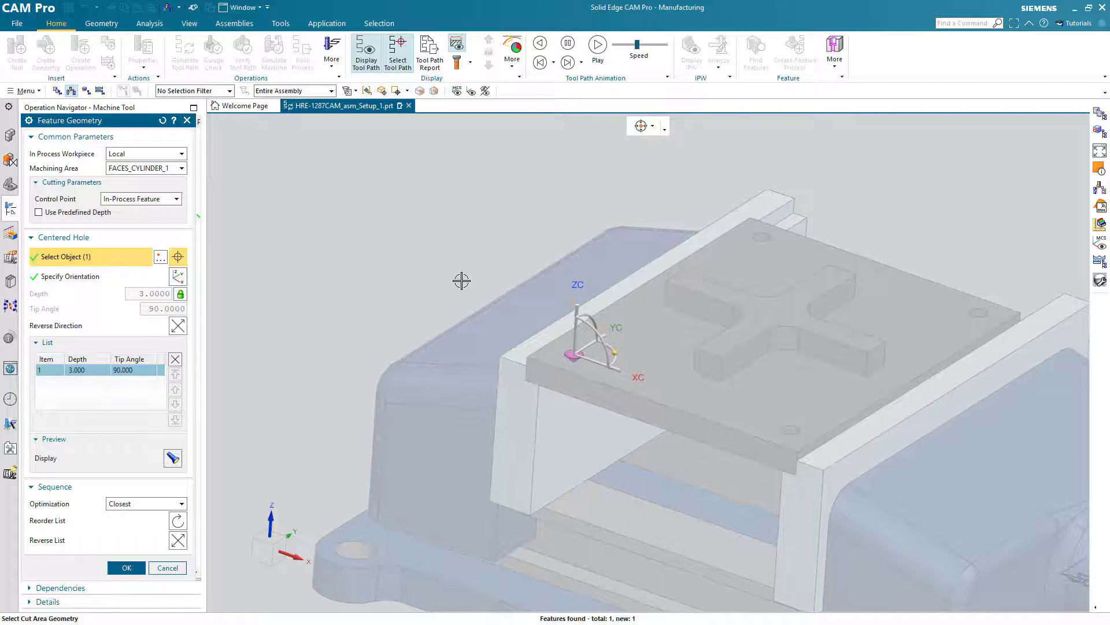
pyautogui.scroll(3, 462, 280)
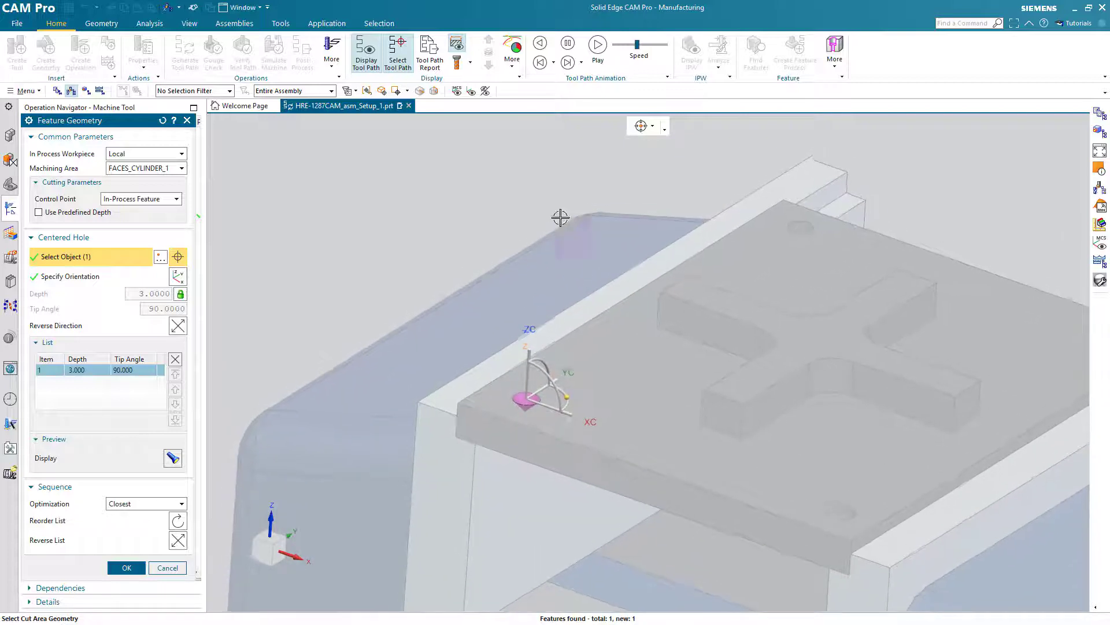
pyautogui.click(782, 218)
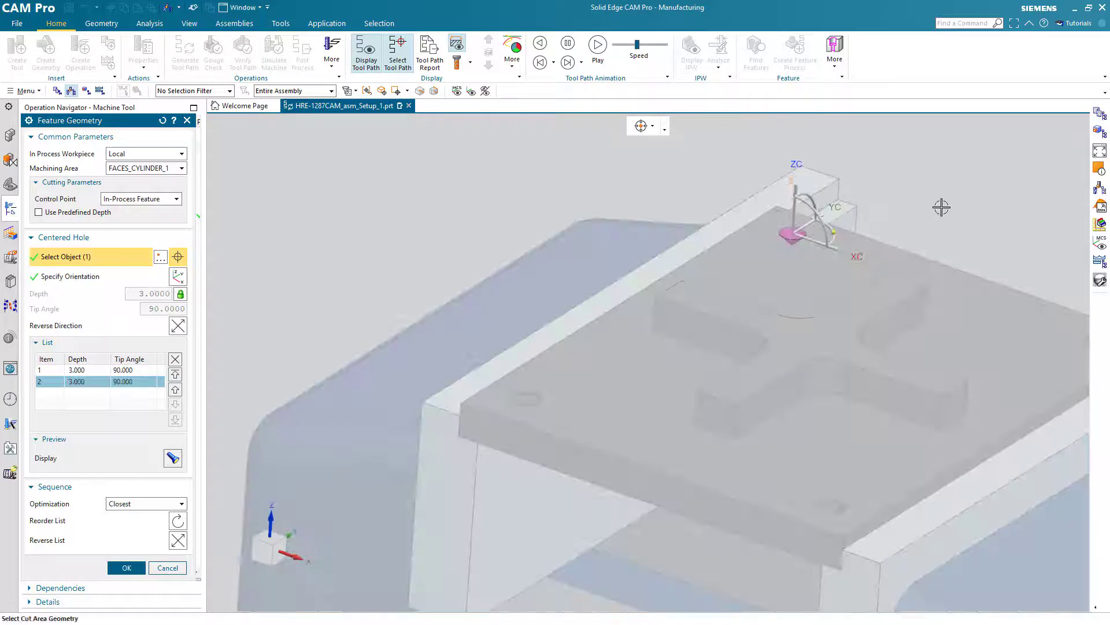
pyautogui.click(950, 333)
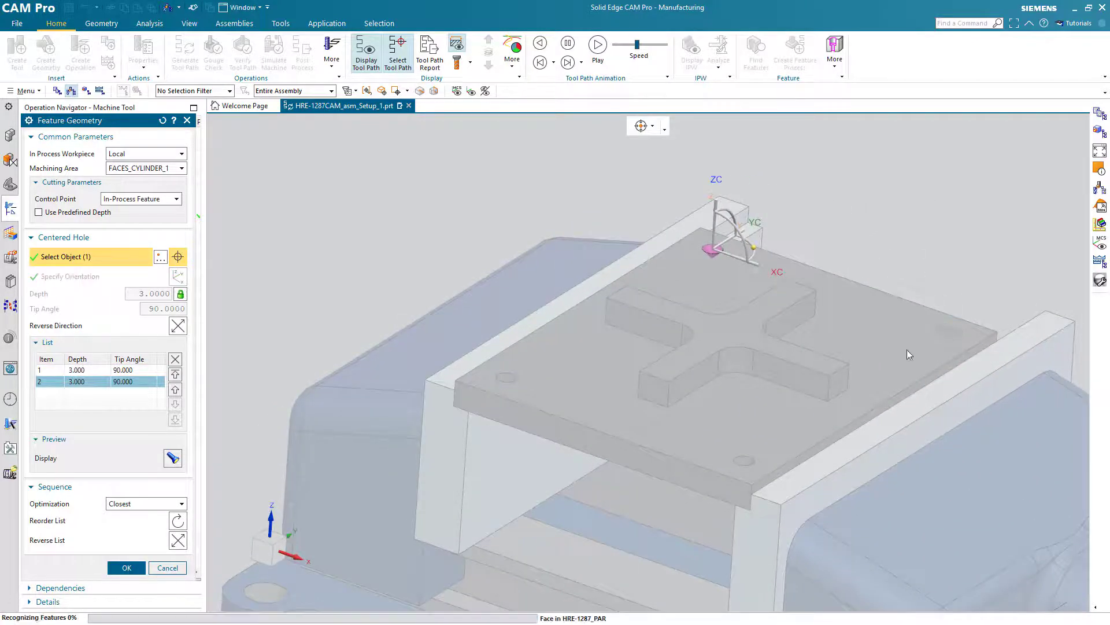
pyautogui.click(743, 461)
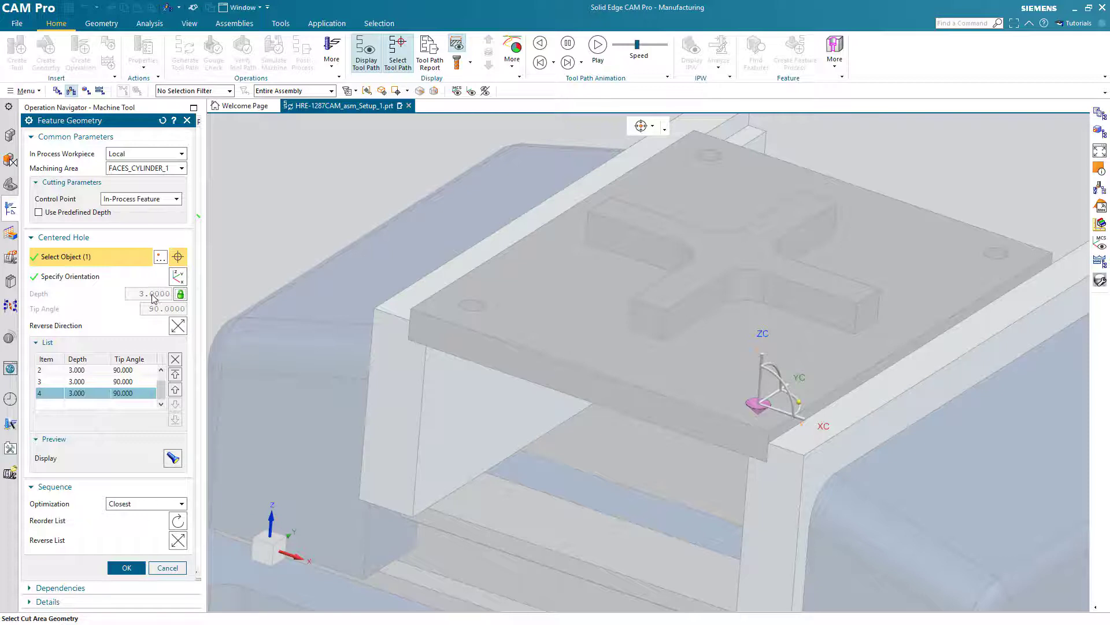
pyautogui.scroll(1, 157, 381)
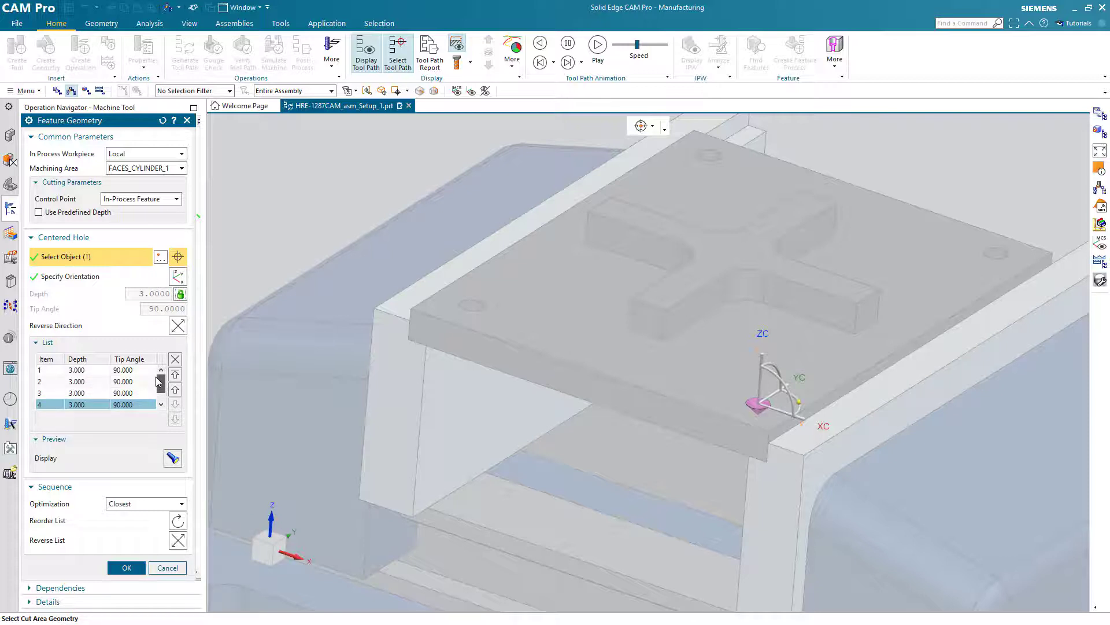
# Step: Give all four holes a user-defined spot depth of 2 and confirm
pyautogui.keyDown('shift'); pyautogui.click(123, 373); pyautogui.keyUp('shift')
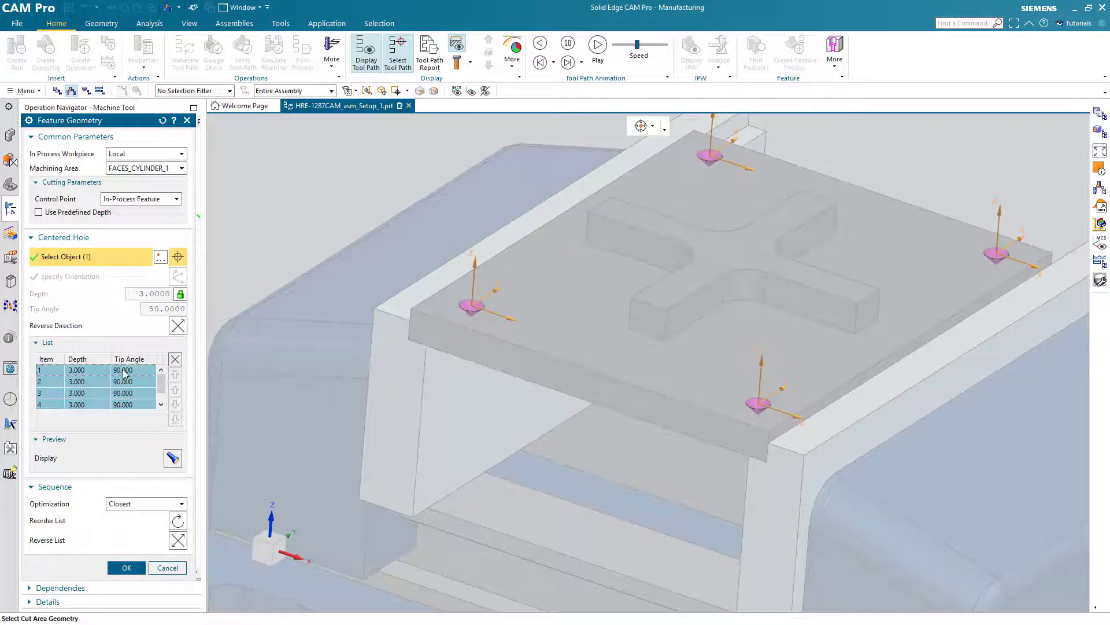
pyautogui.click(181, 295)
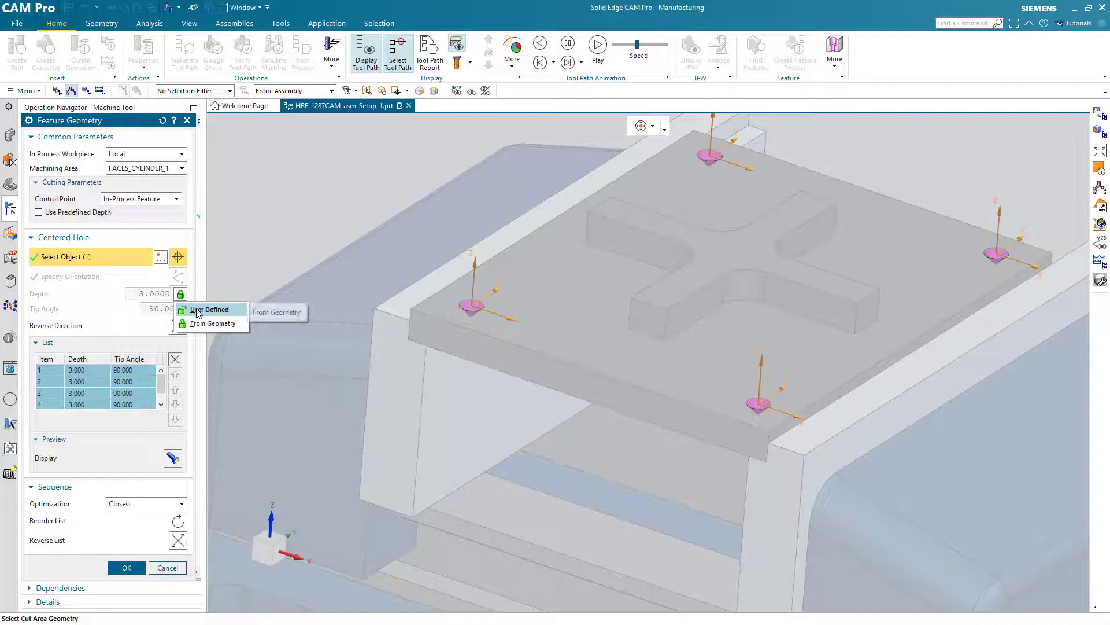
pyautogui.click(198, 310)
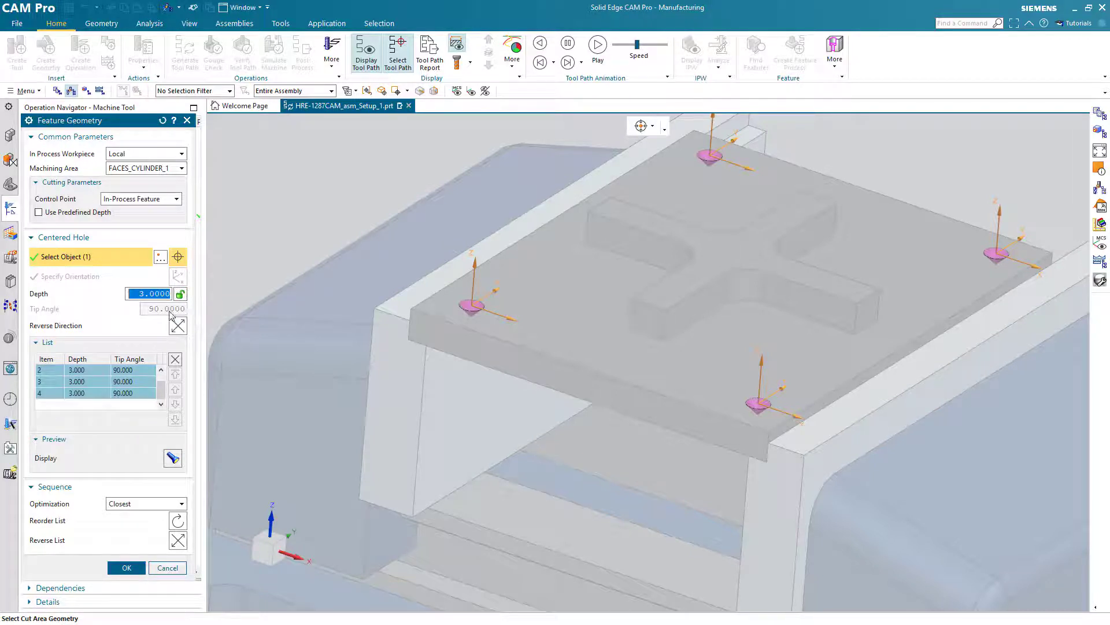
pyautogui.write('2')
pyautogui.press('Return')
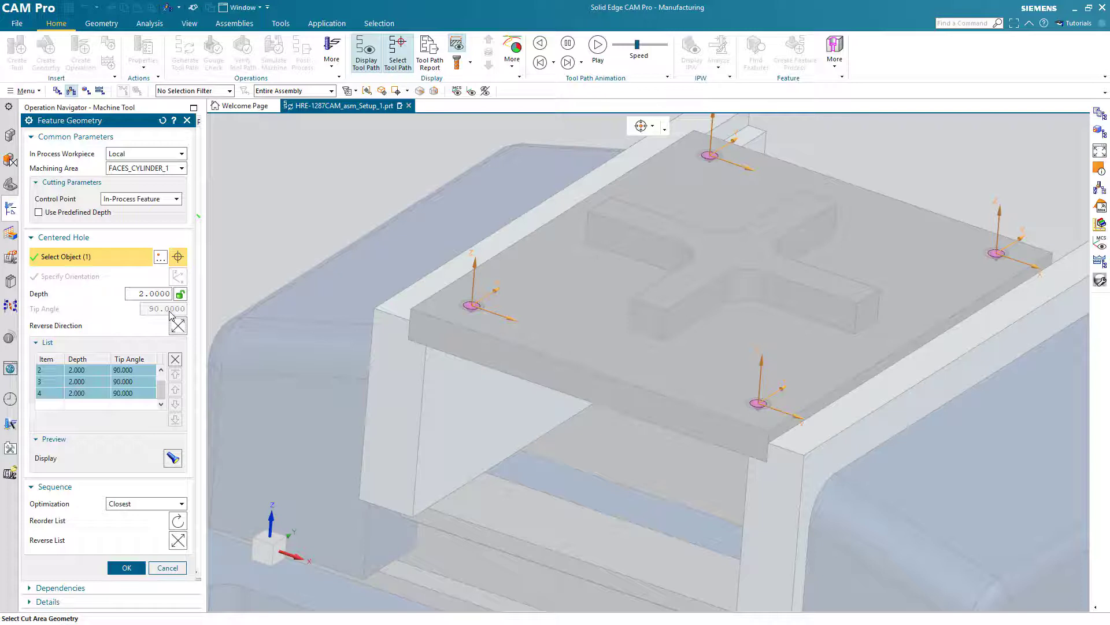
pyautogui.click(123, 568)
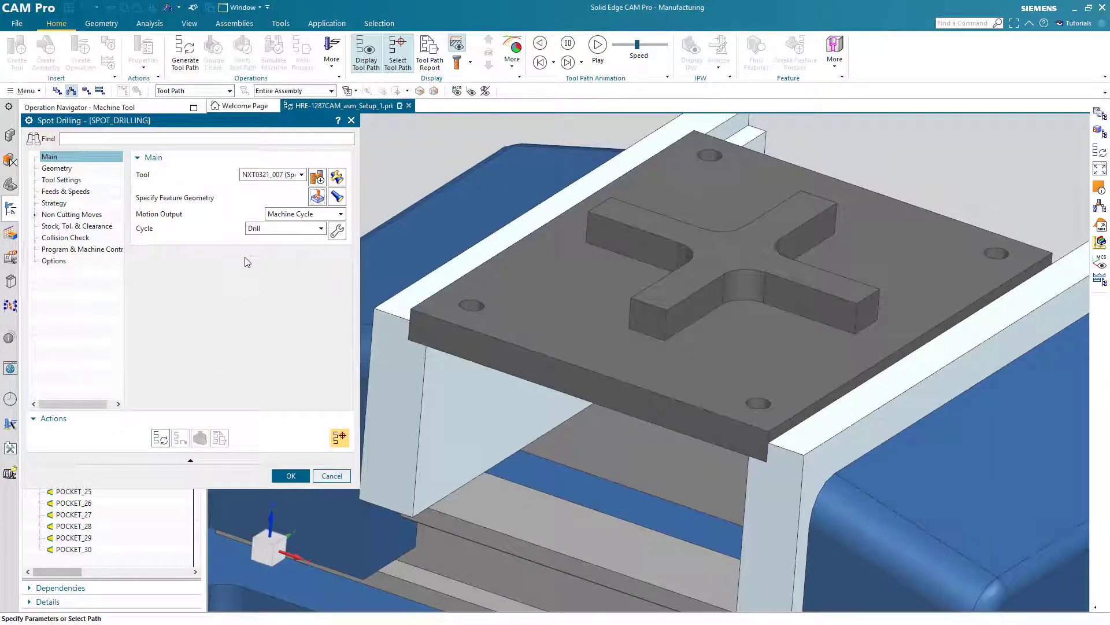
# Step: Enter surface speed 20 and feed per tooth 0.1, recalculating to 796 rpm and 159.2 mmpm
pyautogui.click(81, 192)
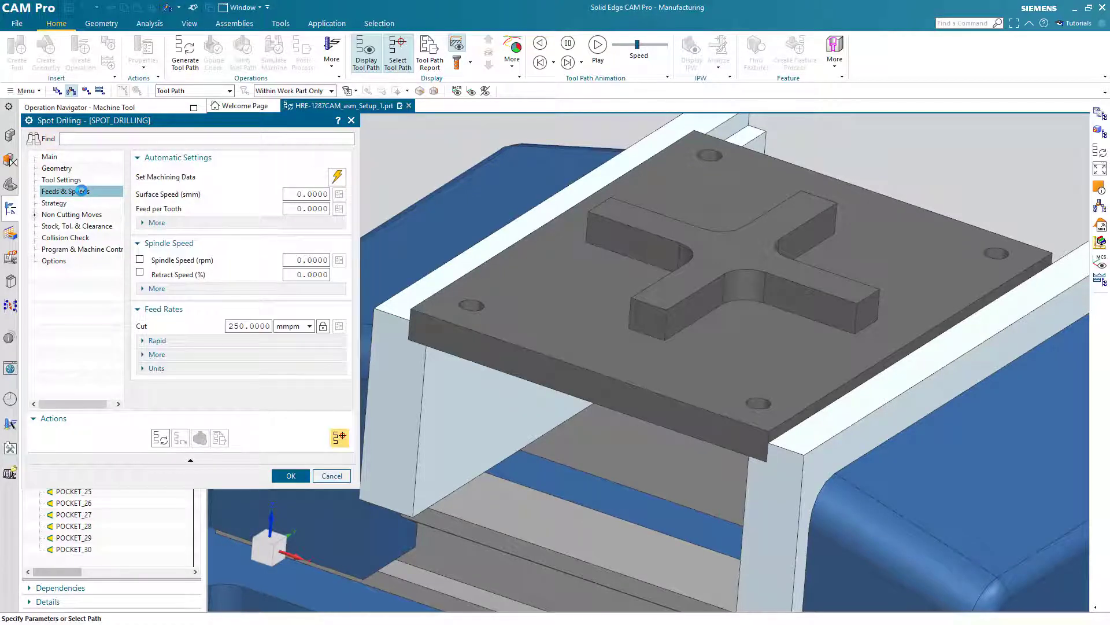
pyautogui.click(308, 194)
pyautogui.write('20')
pyautogui.press('Tab')
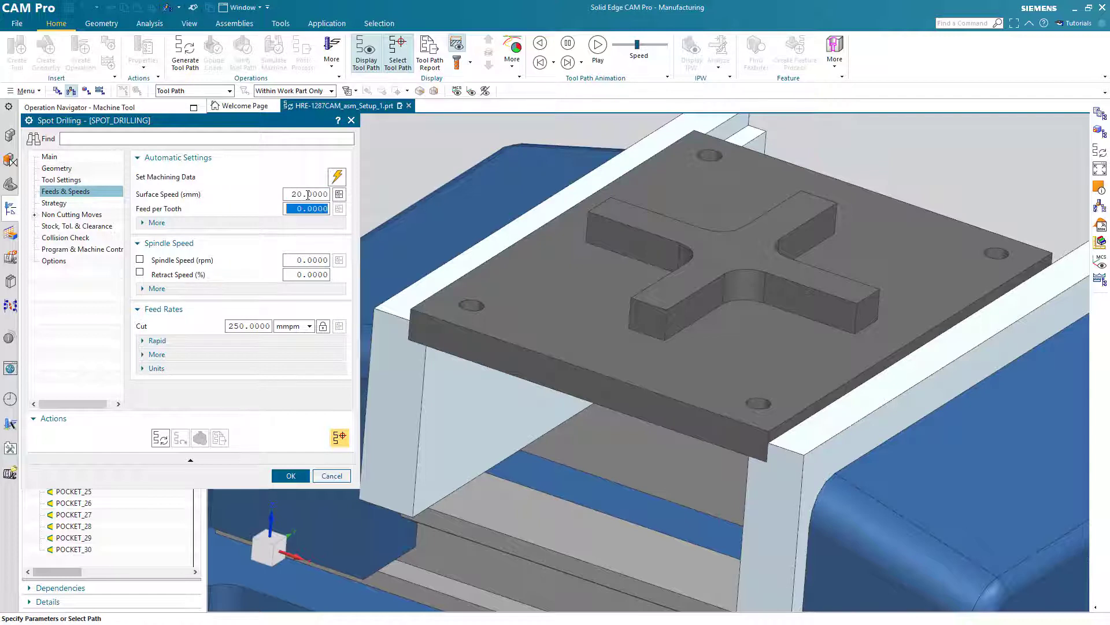
pyautogui.write('.1')
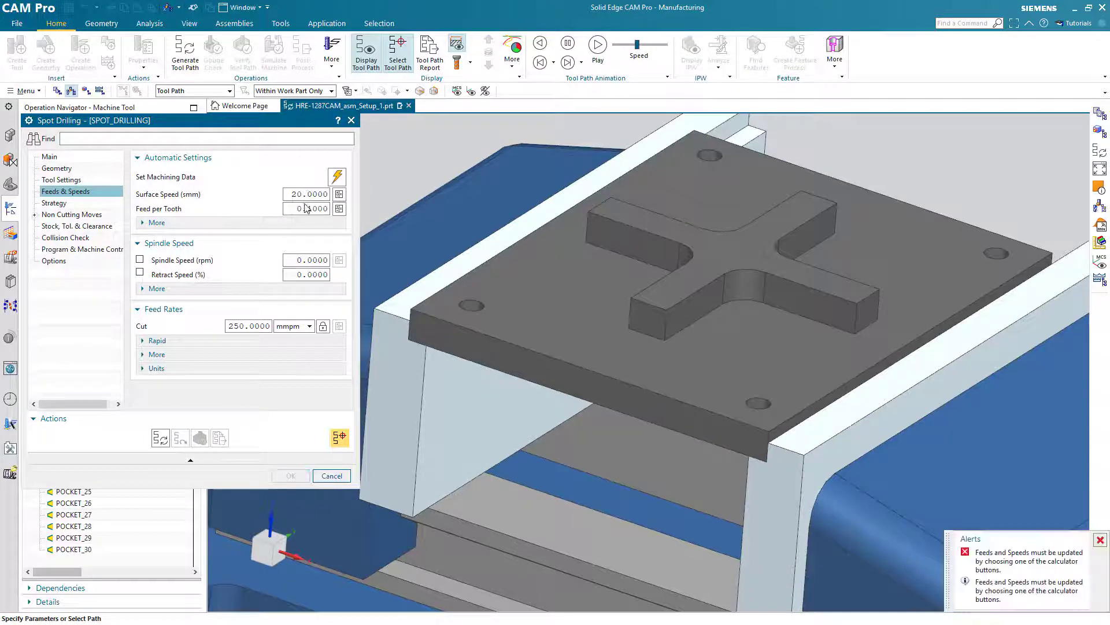
pyautogui.click(338, 209)
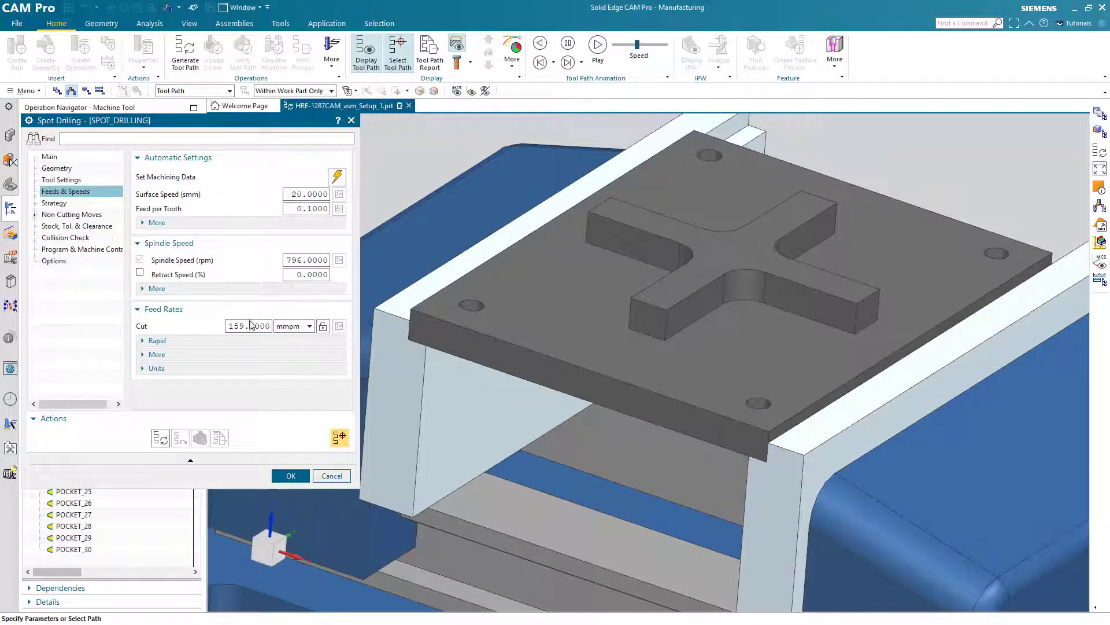
# Step: Generate the four-hole spot drilling tool path and accept the operation
pyautogui.click(160, 438)
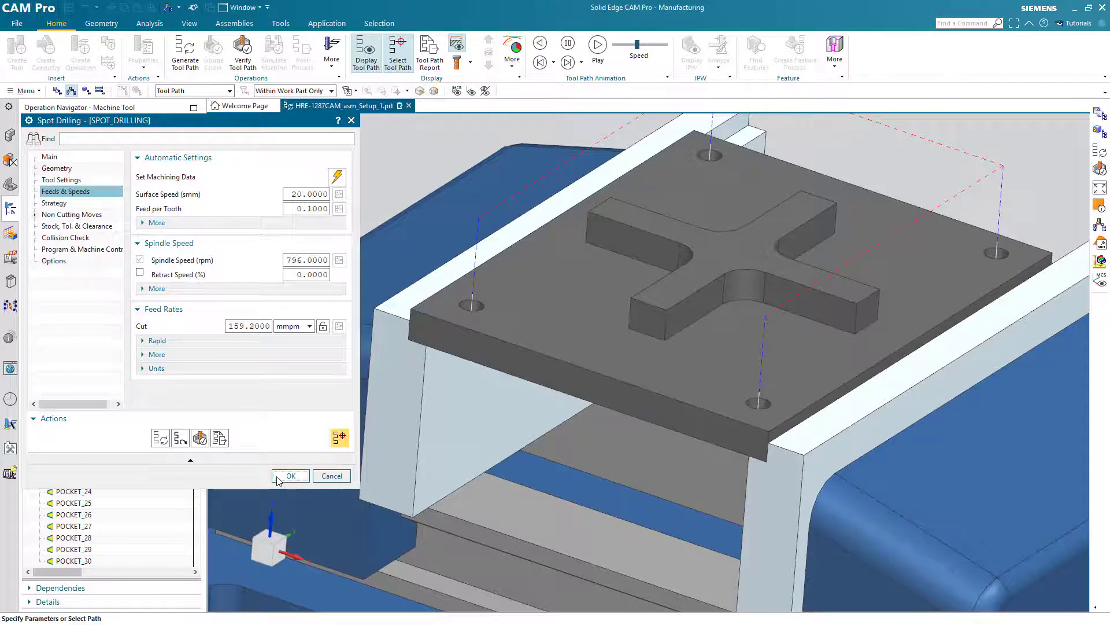
pyautogui.click(291, 475)
pyautogui.press('Home')
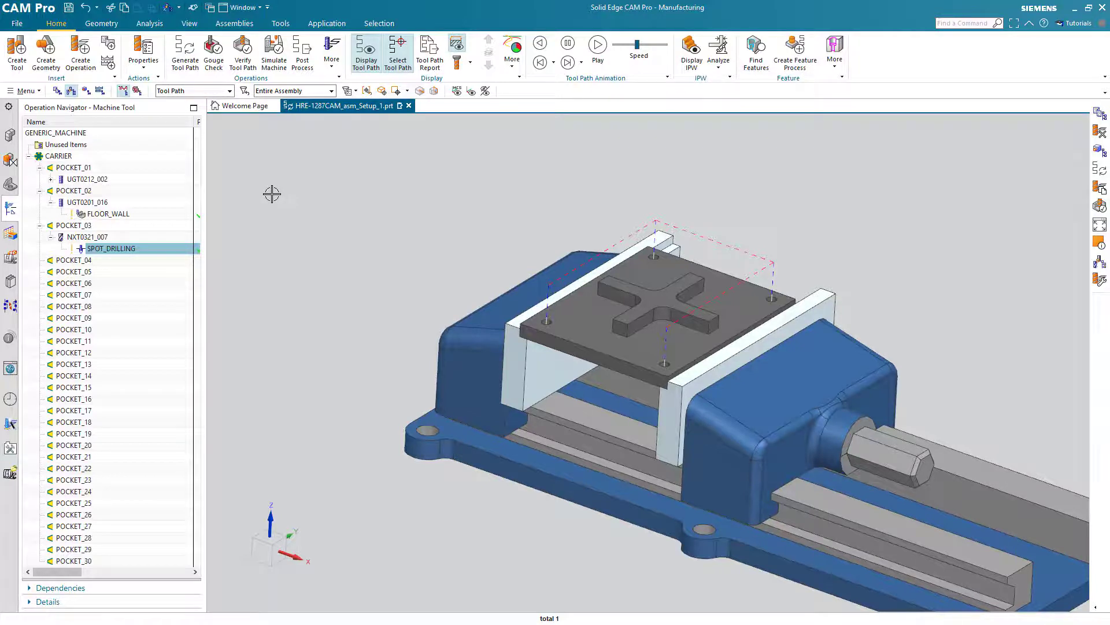
# Step: Visit the Analysis tab, return to Home, and reach Menu > Information
pyautogui.click(152, 26)
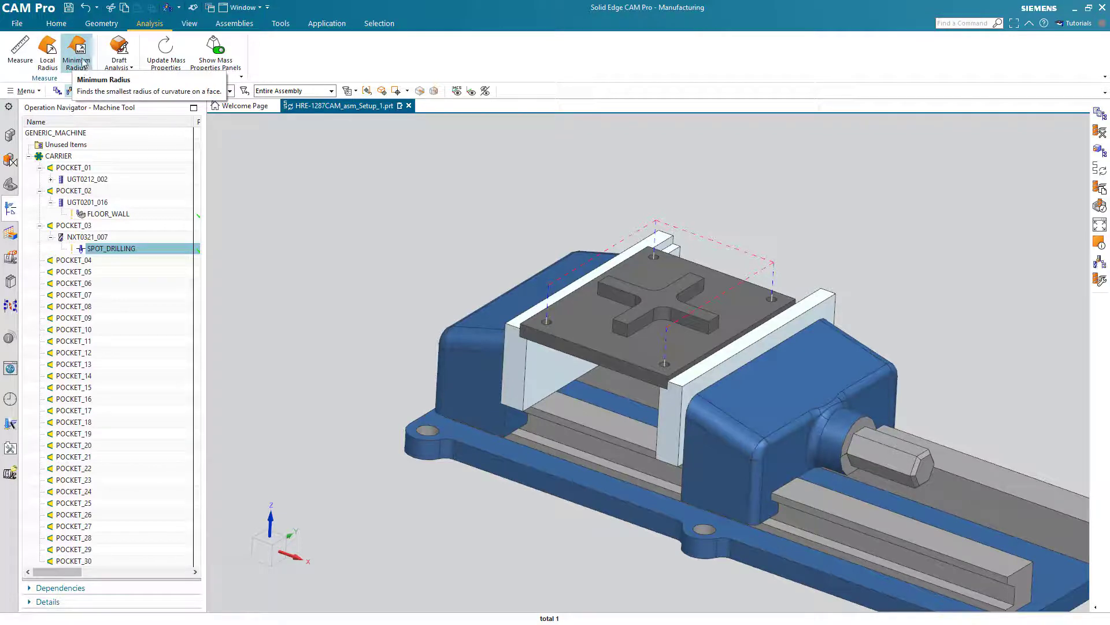
pyautogui.click(56, 24)
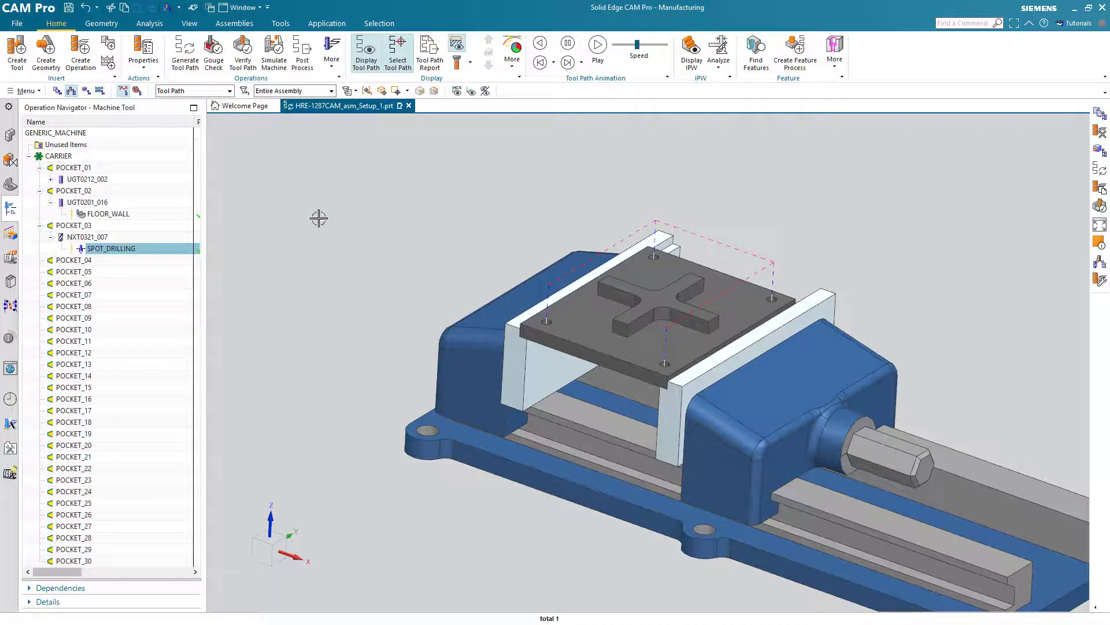
pyautogui.click(37, 92)
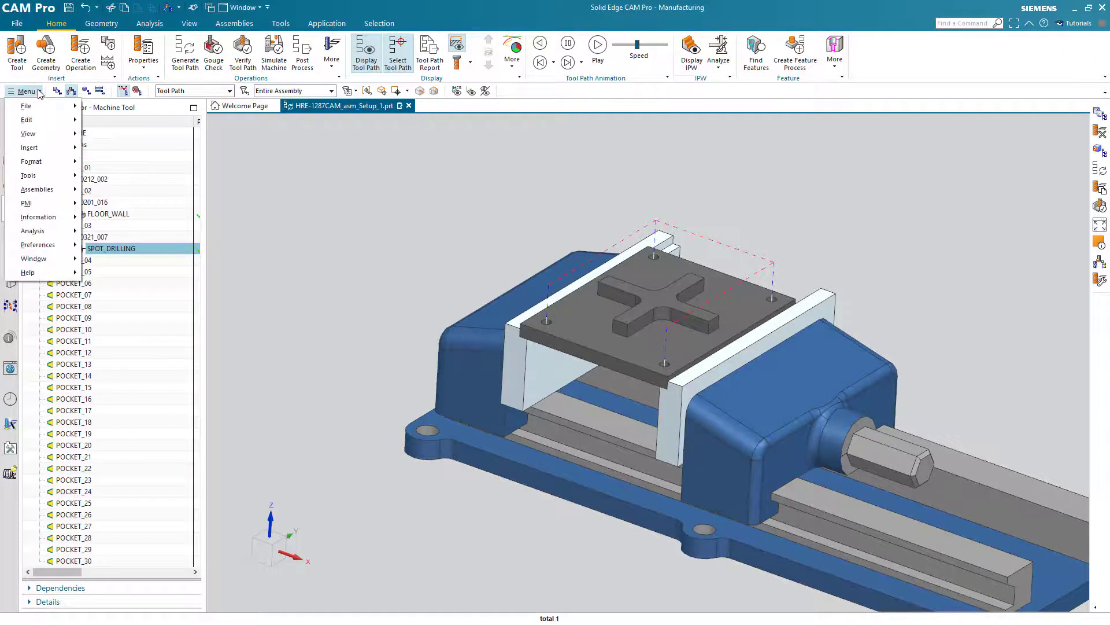
pyautogui.moveTo(72, 219)
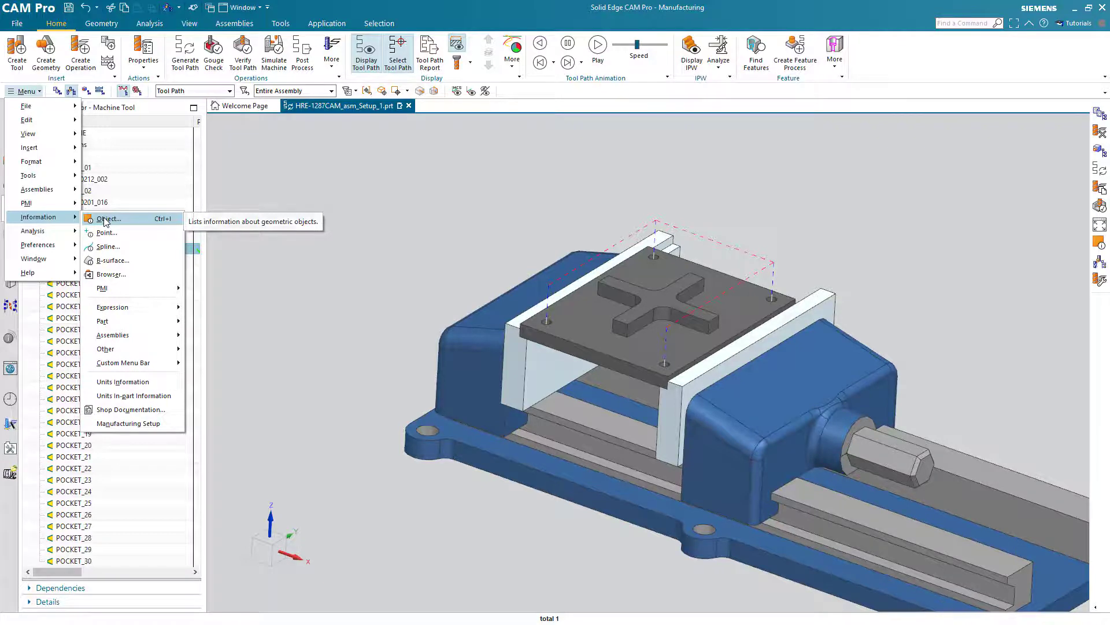
# Step: Show Object information for the hole edge, picked via QuickPick with Entire Assembly scope
pyautogui.click(106, 220)
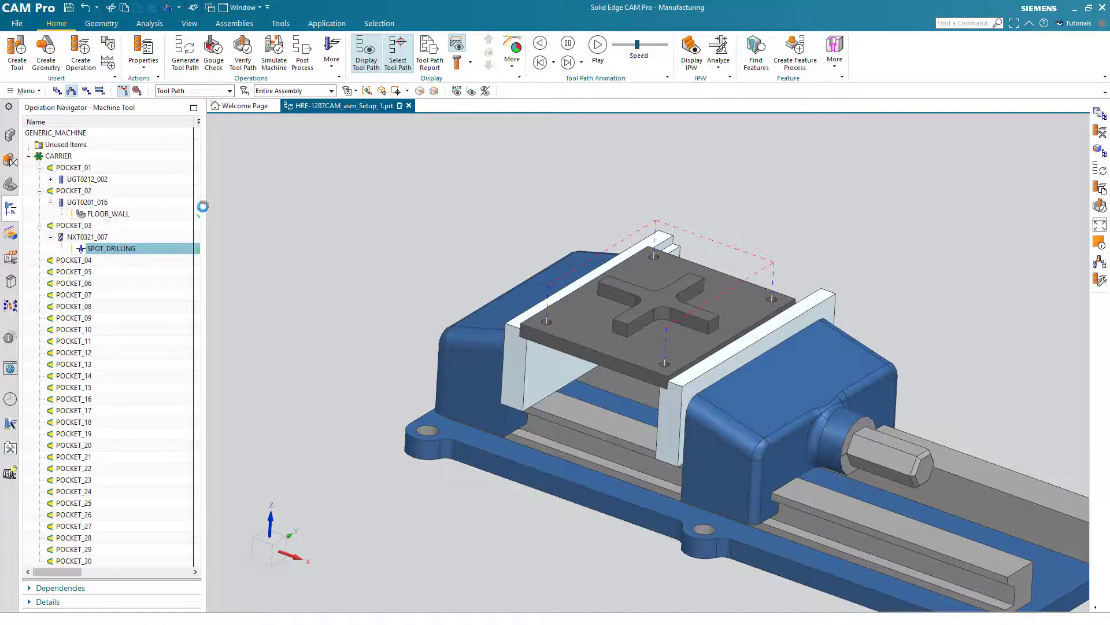
pyautogui.click(331, 92)
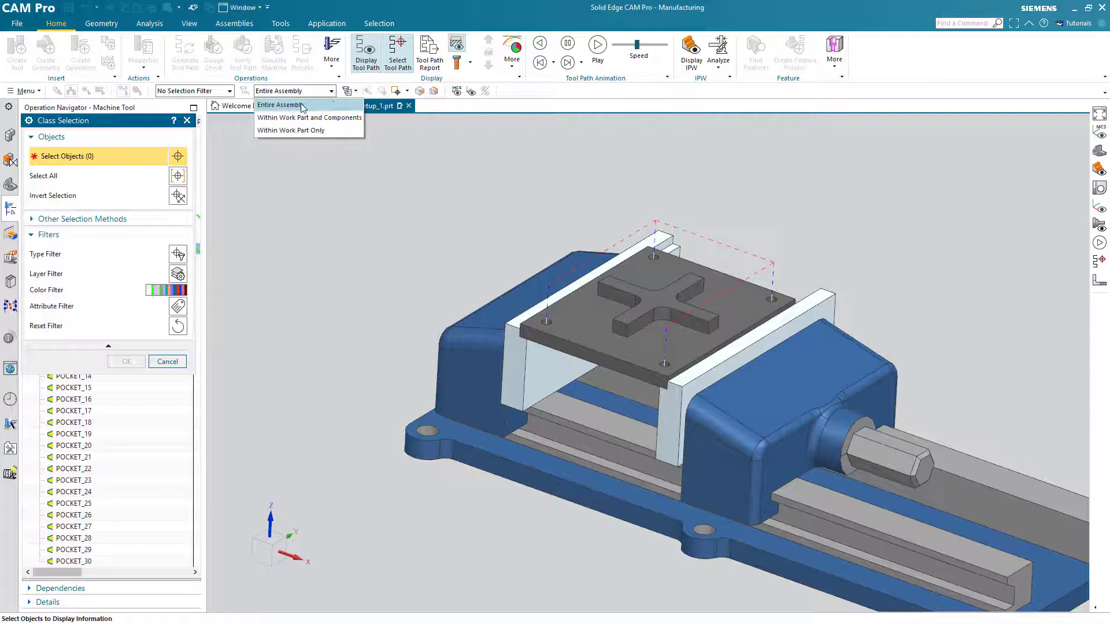
pyautogui.click(332, 93)
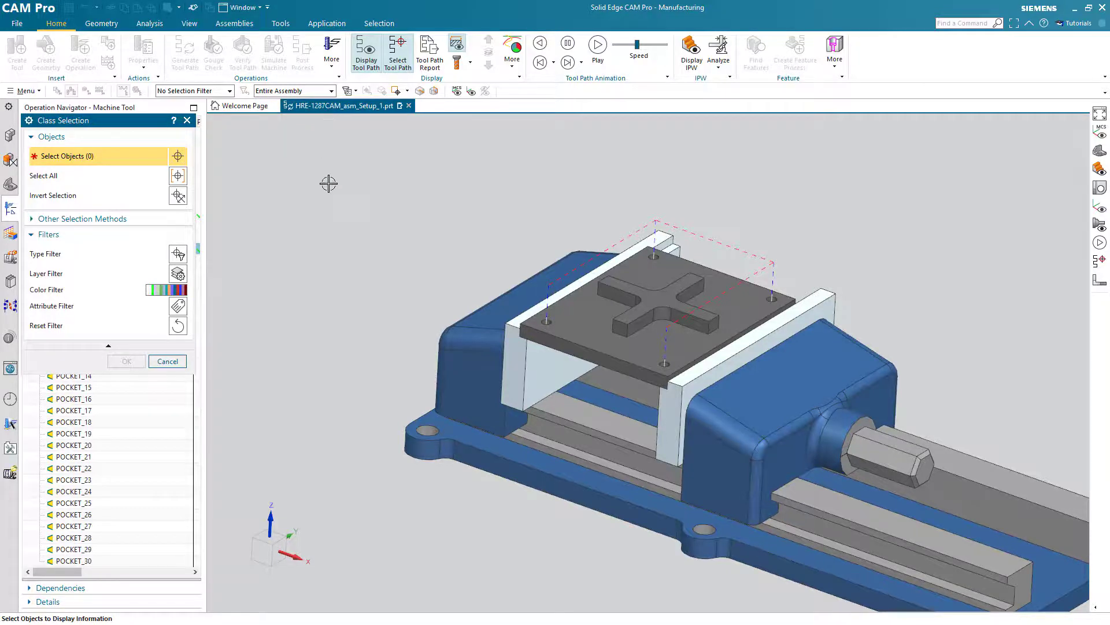
pyautogui.scroll(5, 322, 218)
pyautogui.scroll(5, 286, 246)
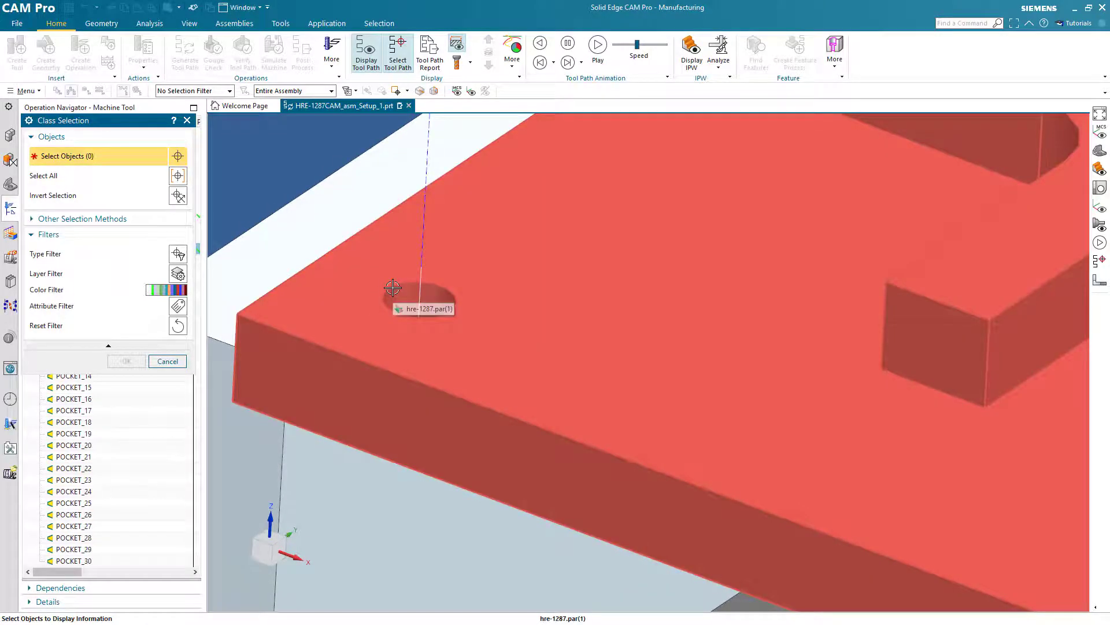
pyautogui.click(393, 288)
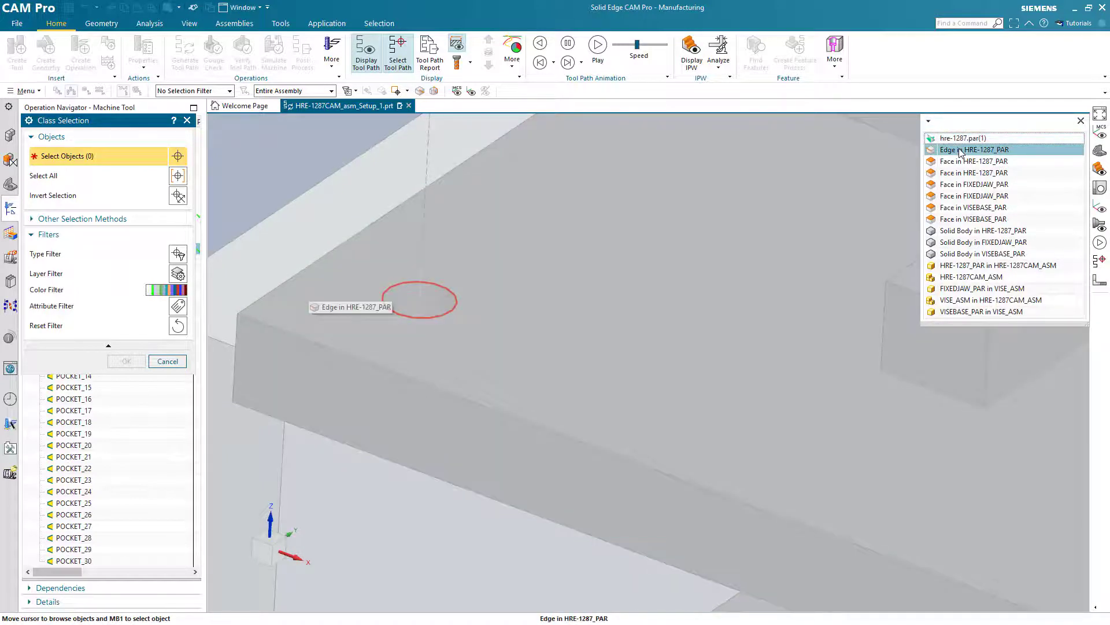
pyautogui.click(960, 152)
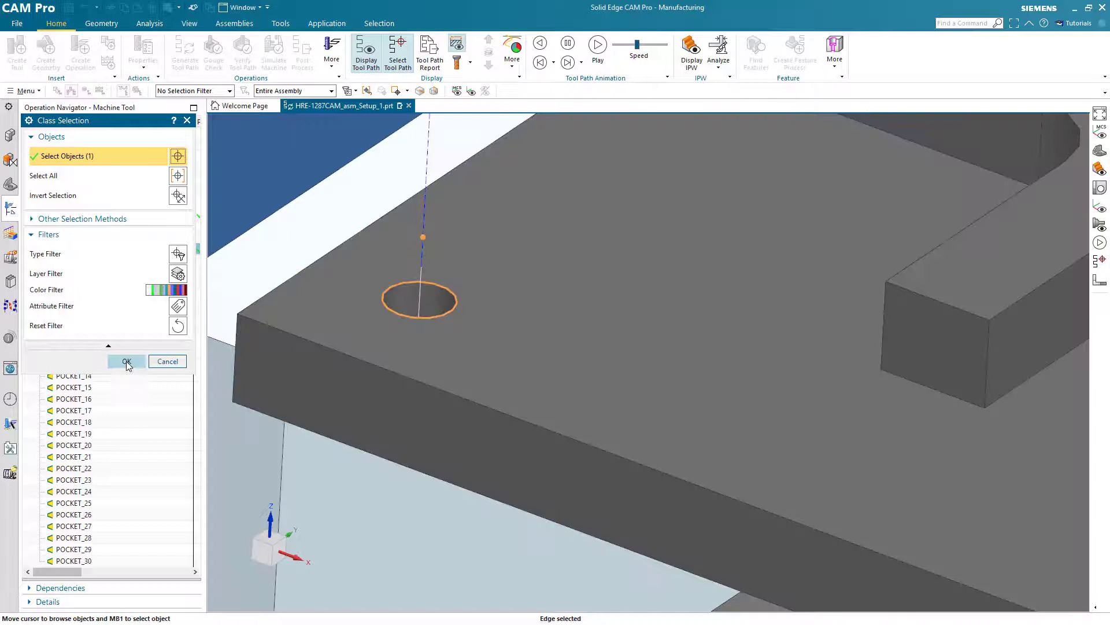
pyautogui.click(126, 361)
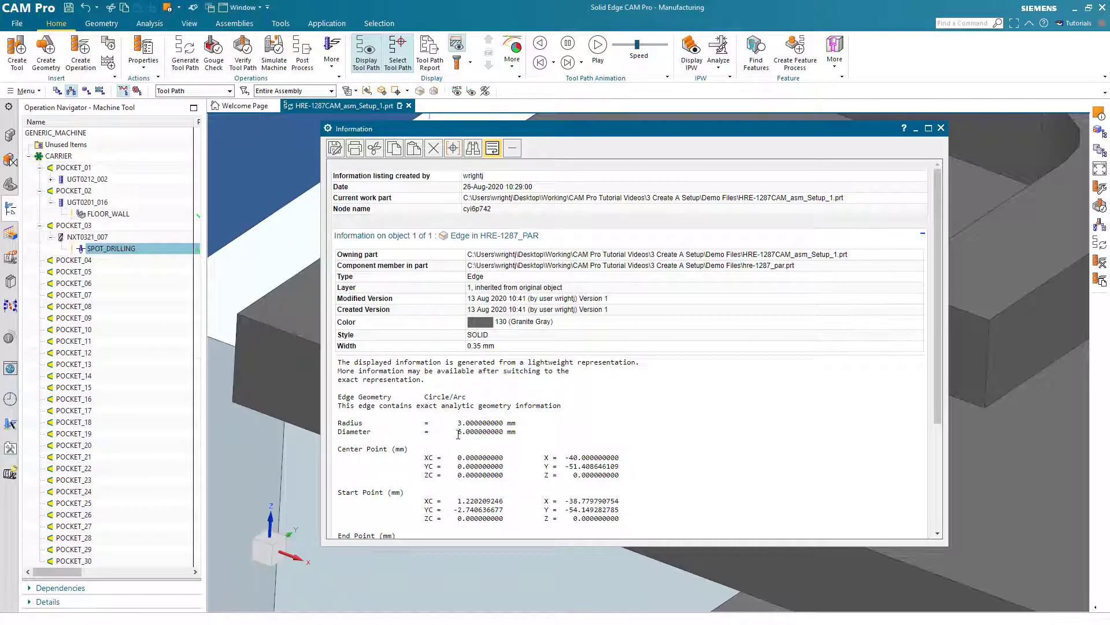
# Step: Highlight the 6 mm diameter in the listing, then close it
pyautogui.moveTo(457, 432); pyautogui.dragTo(511, 432)
pyautogui.click(941, 128)
pyautogui.scroll(-5, 654, 262)
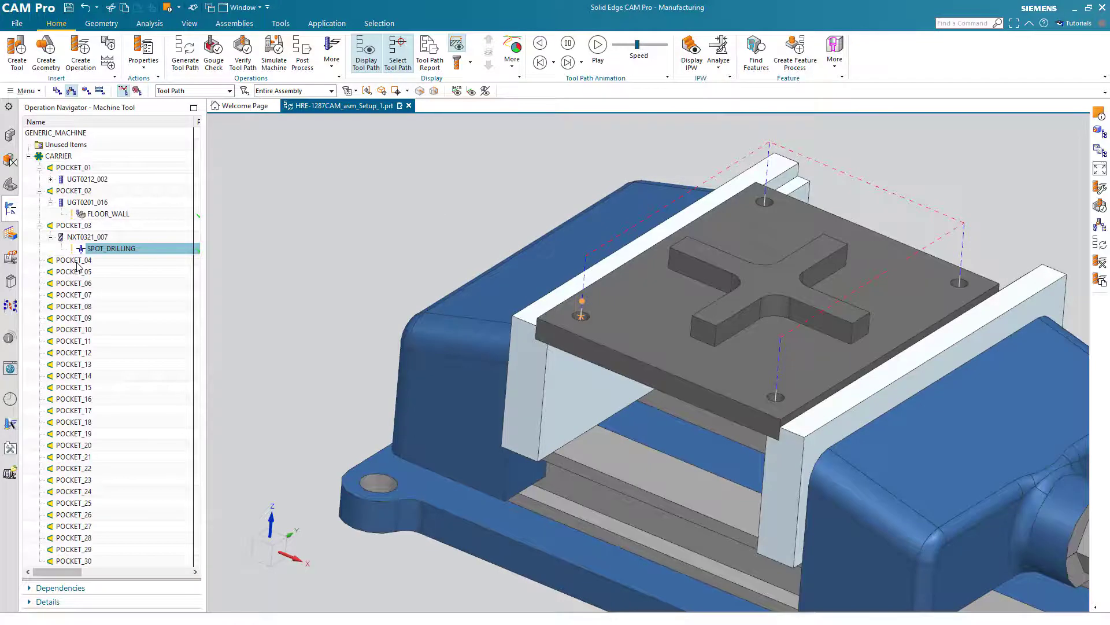
# Step: Insert a STD_DRILL tool named Drill_6mm into POCKET_04
pyautogui.click(78, 261)
pyautogui.rightClick(78, 263)
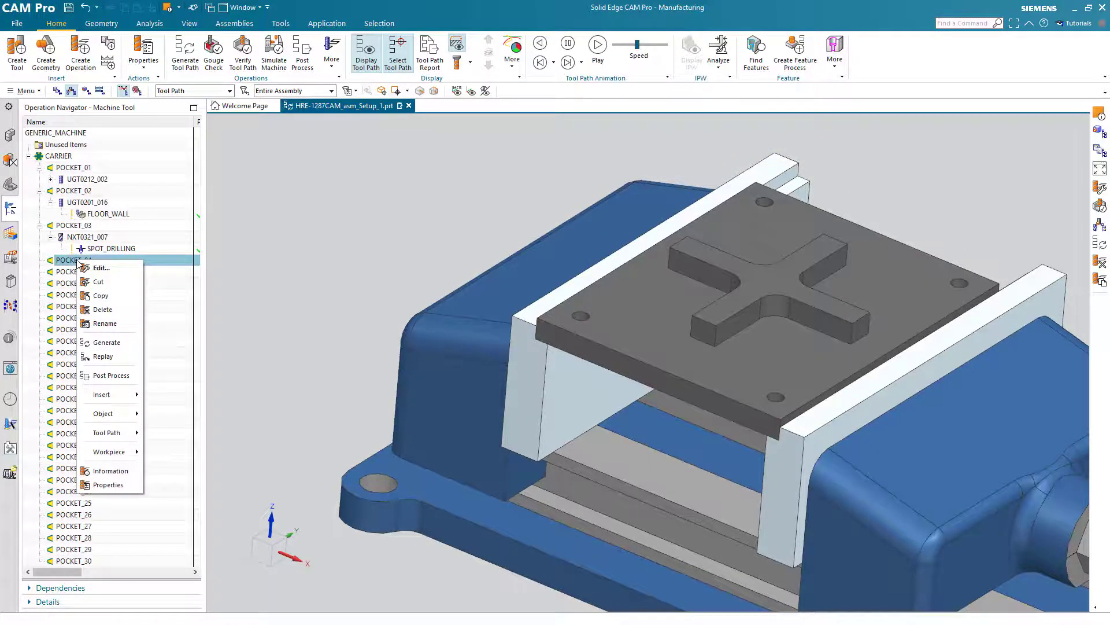
pyautogui.moveTo(115, 394)
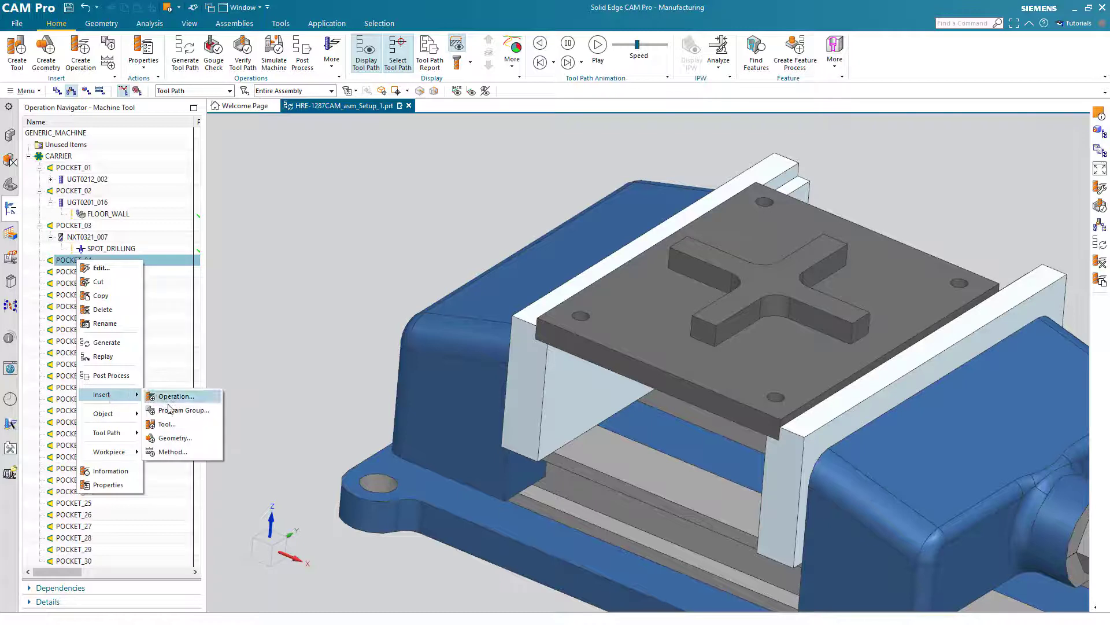
pyautogui.click(167, 423)
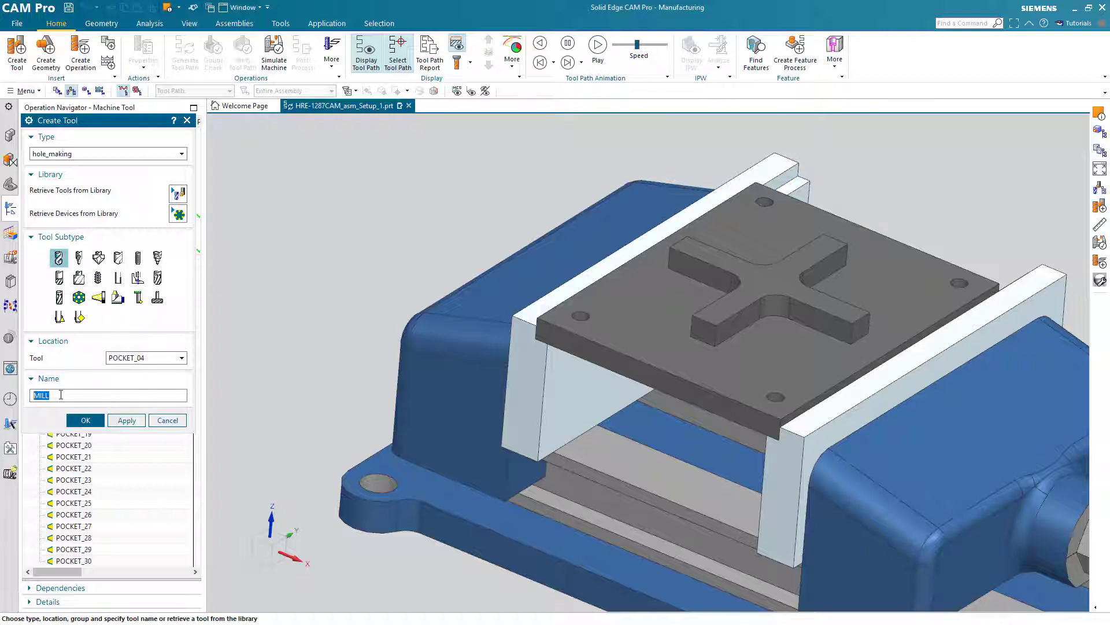
pyautogui.click(59, 258)
pyautogui.doubleClick(72, 395)
pyautogui.write('Drill_6mm')
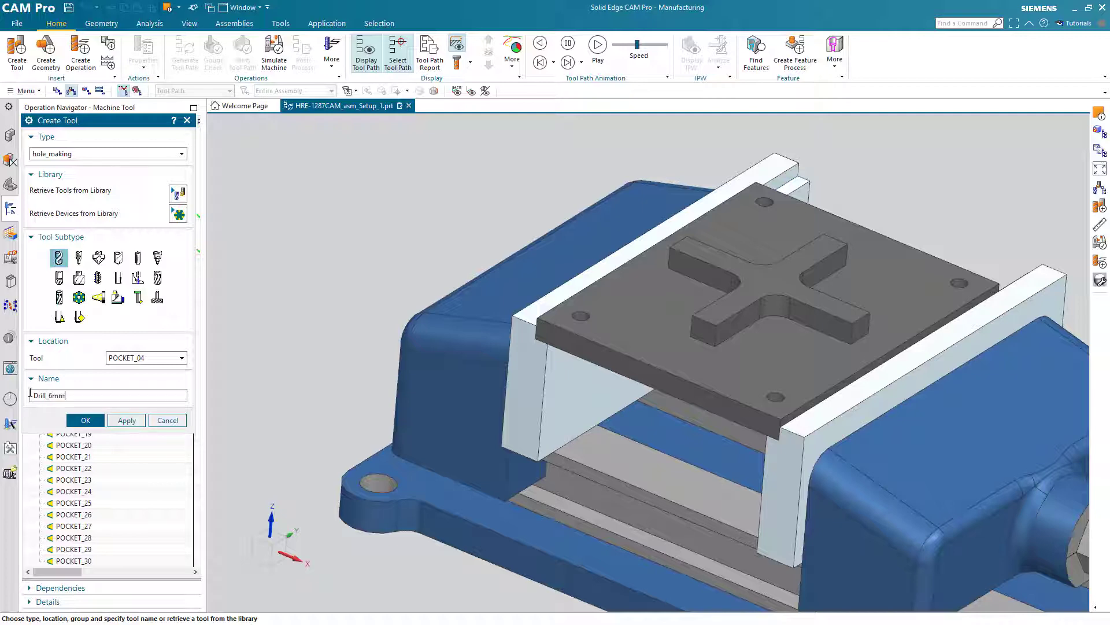
pyautogui.click(78, 425)
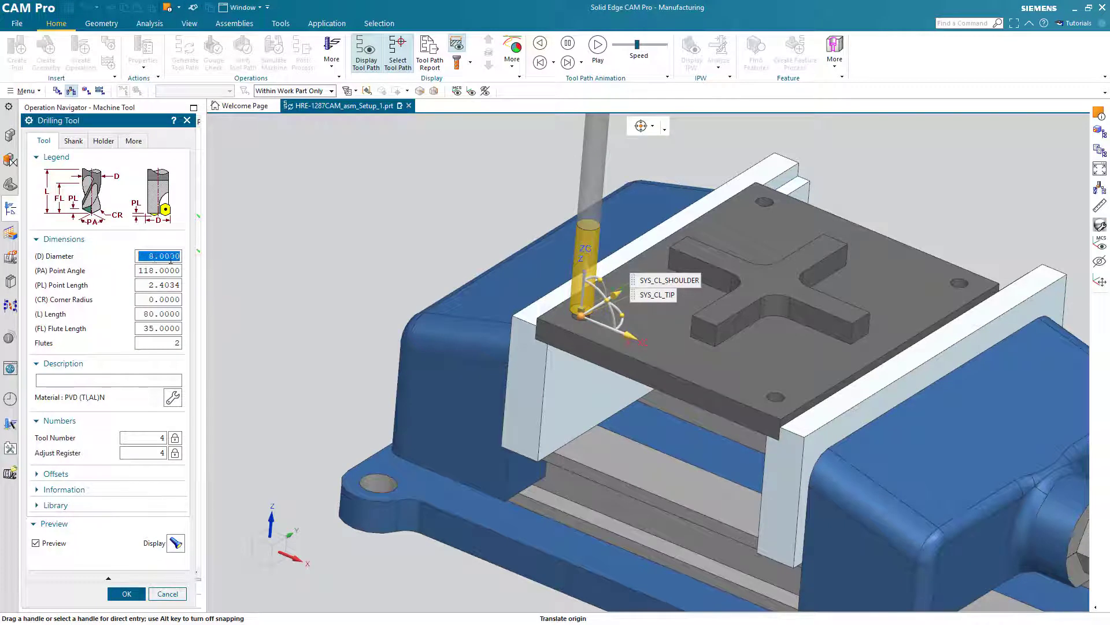
# Step: Set the drill diameter to 6 mm and show its holder library options
pyautogui.write('6')
pyautogui.press('Tab')
pyautogui.scroll(-2, 257, 335)
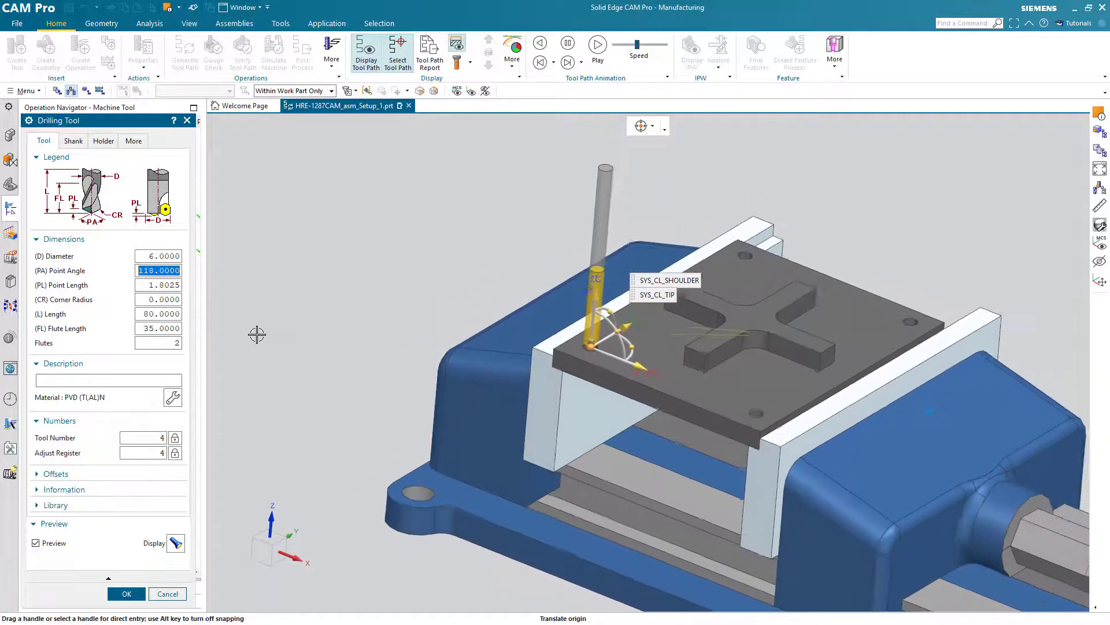
pyautogui.scroll(-2, 256, 335)
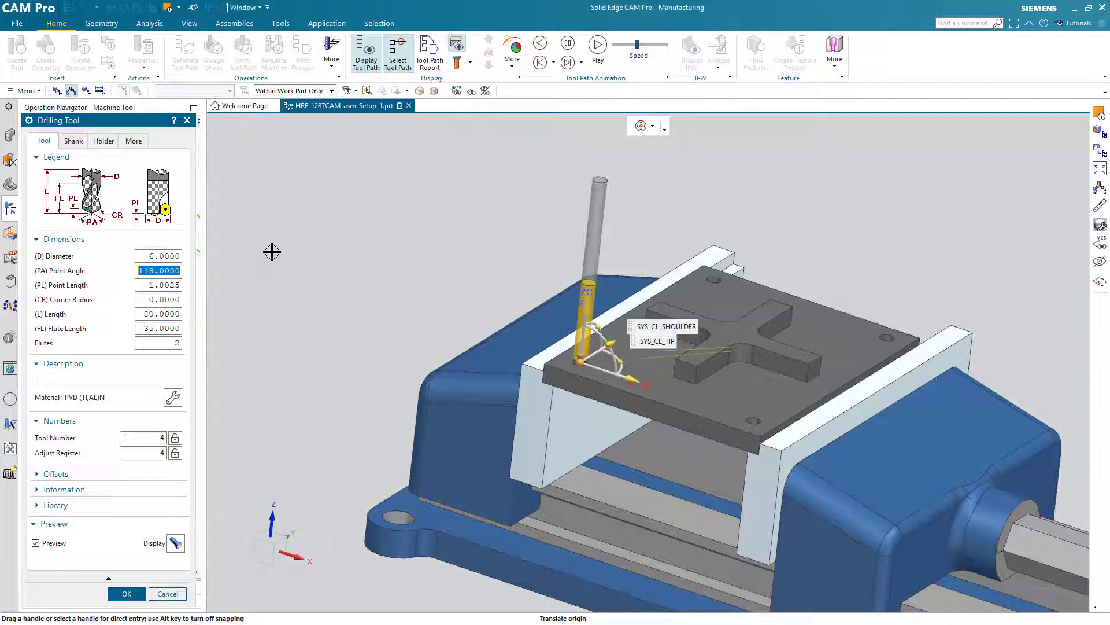
pyautogui.click(102, 142)
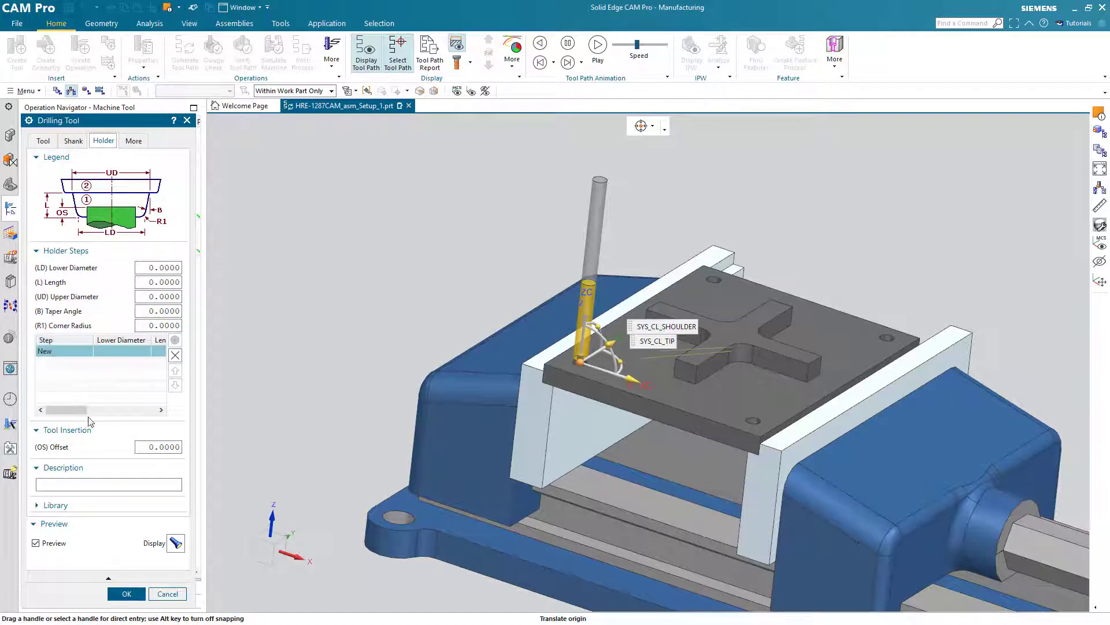
pyautogui.click(38, 506)
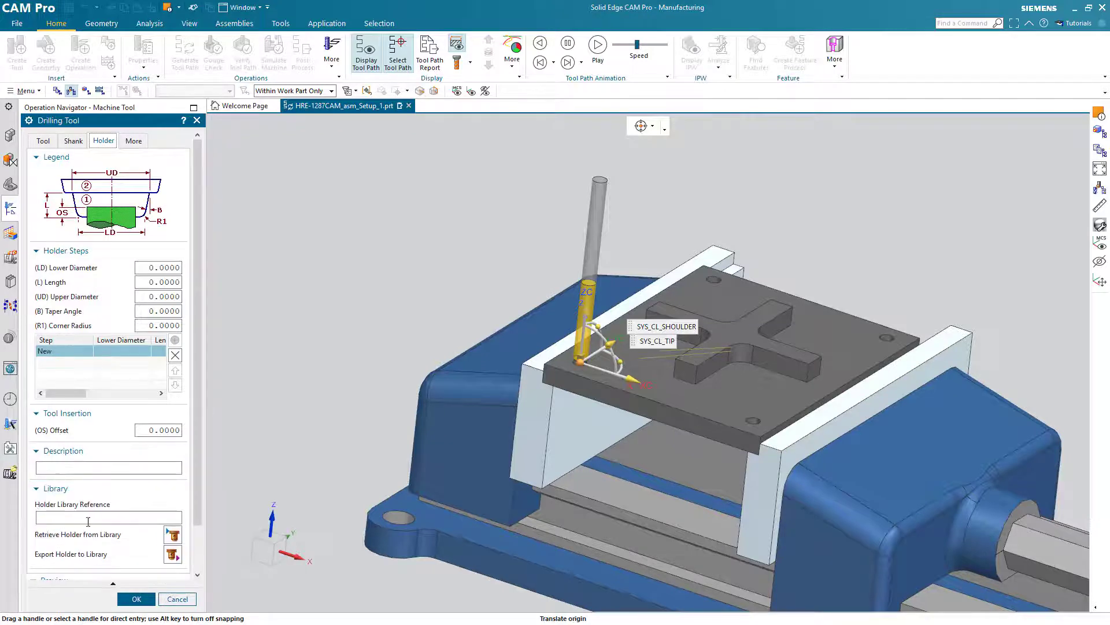
# Step: Fit the Small collet holder HLD001_00001 from Milling_Drilling and finish the DRILL_6MM tool
pyautogui.click(173, 535)
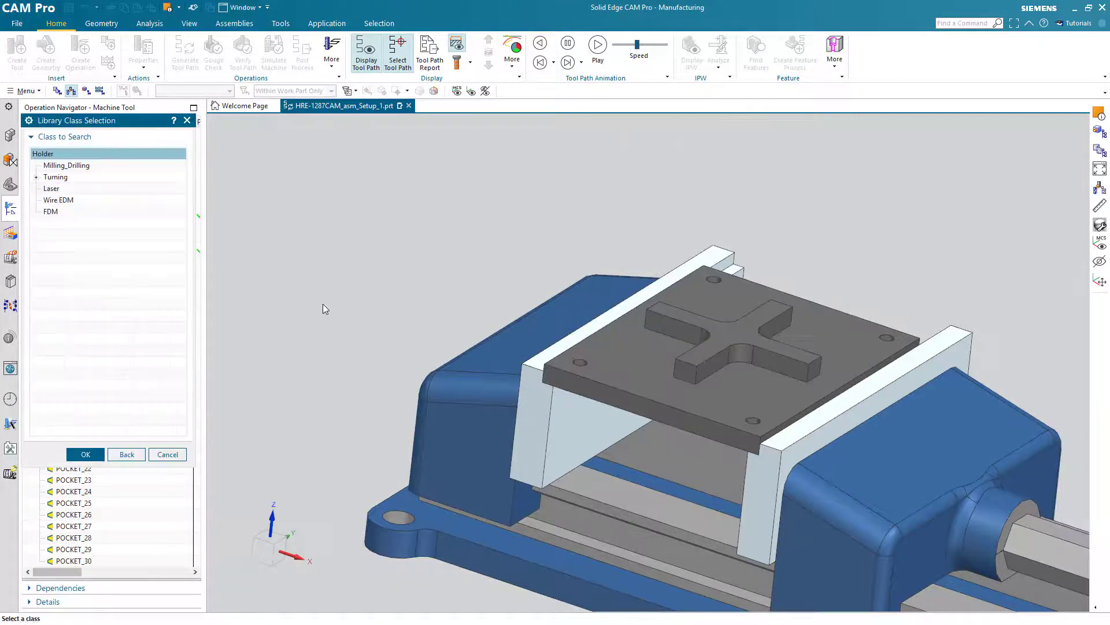
pyautogui.doubleClick(53, 166)
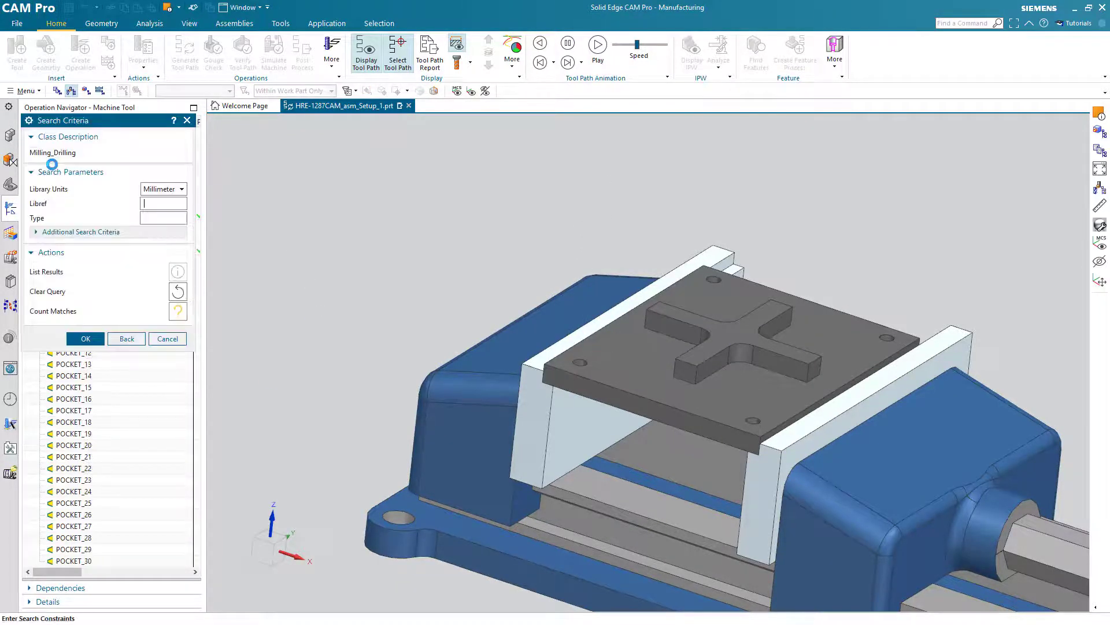
pyautogui.click(86, 340)
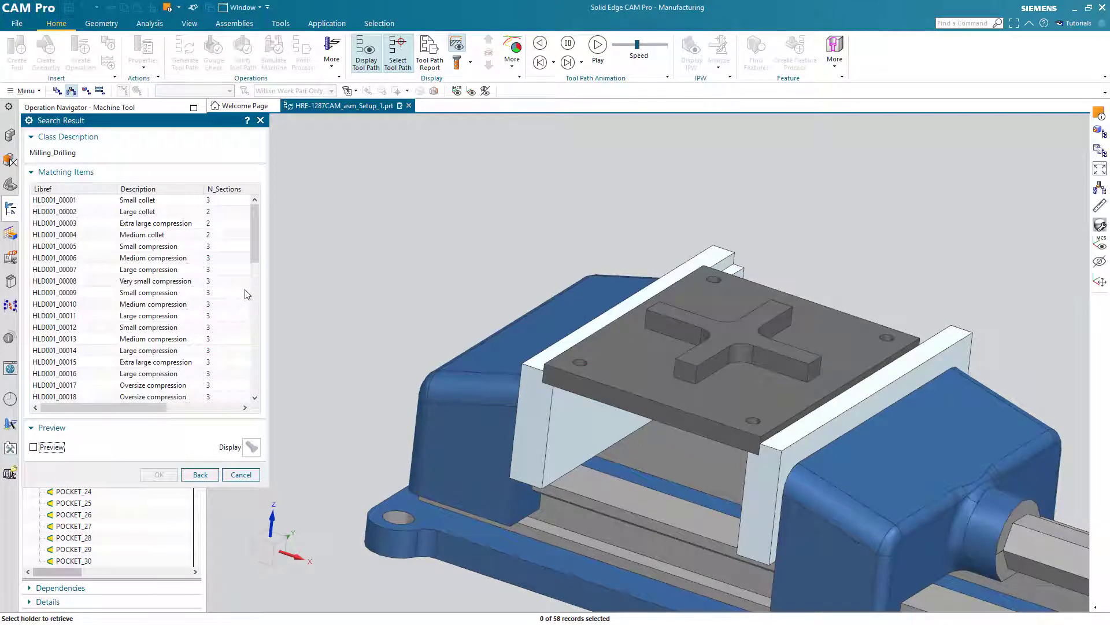
pyautogui.click(153, 203)
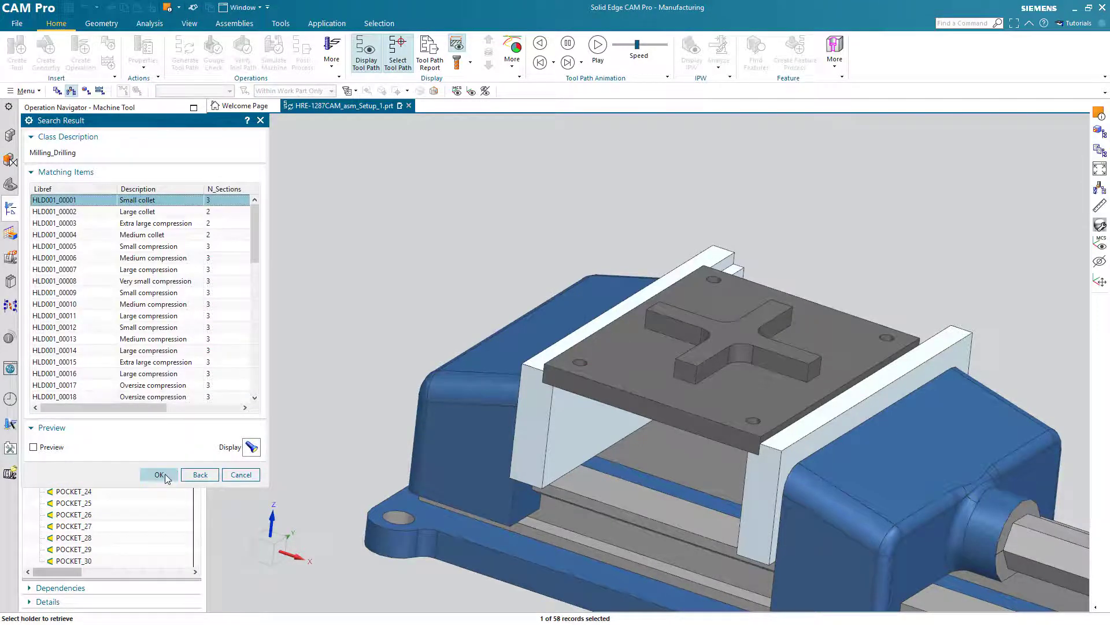
pyautogui.click(166, 478)
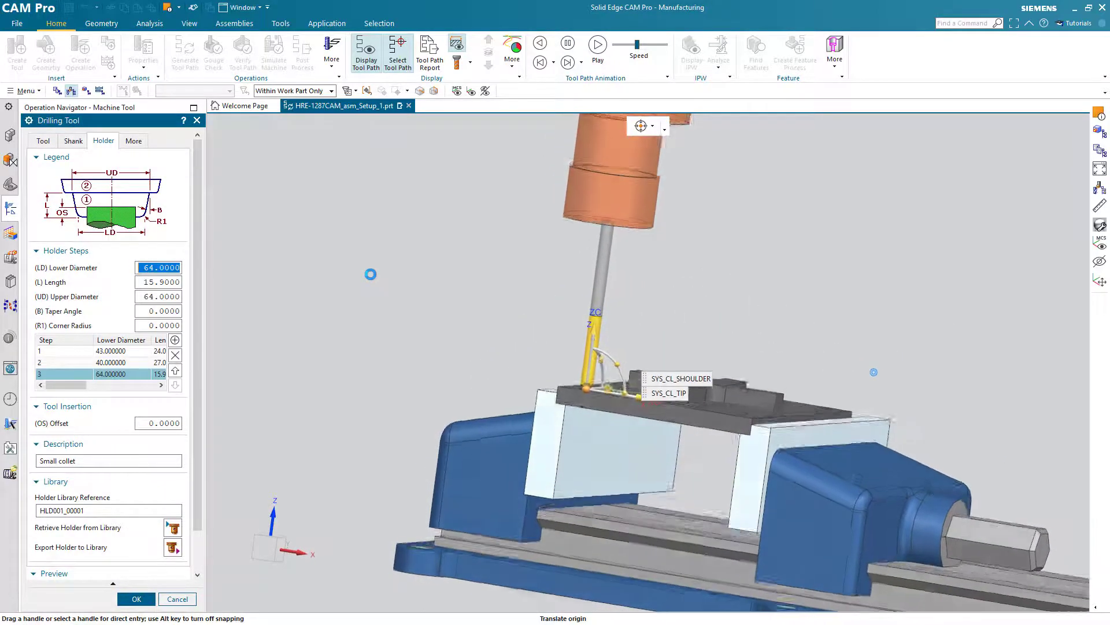
pyautogui.click(136, 598)
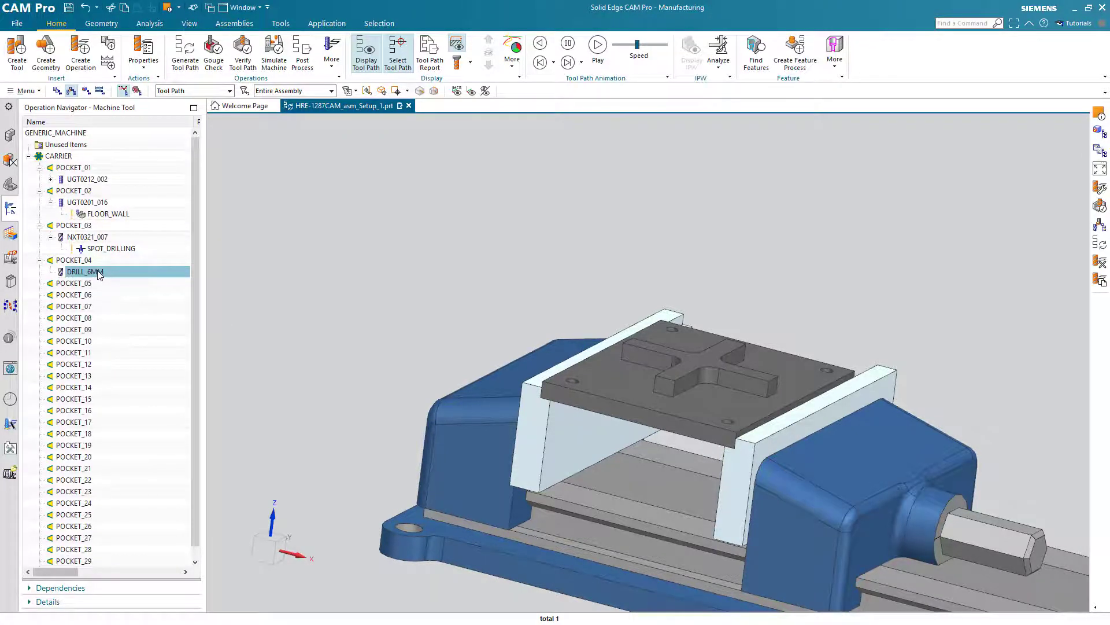
# Step: Create a Drilling operation named DRILLING using tool DRILL_6MM and DRILL_METHOD
pyautogui.rightClick(99, 274)
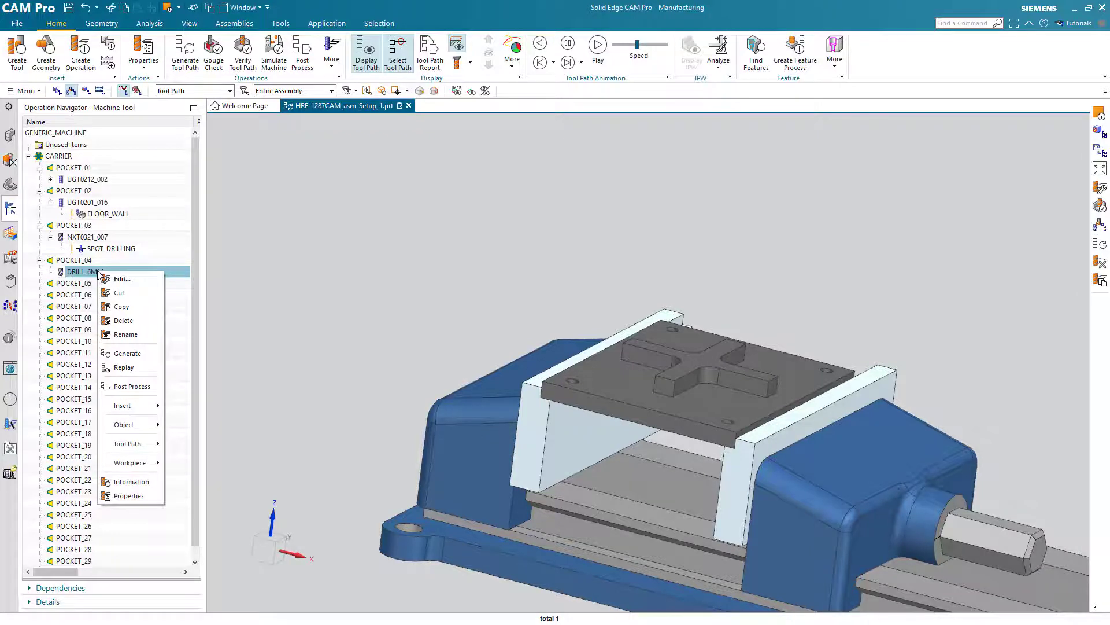
pyautogui.moveTo(136, 406)
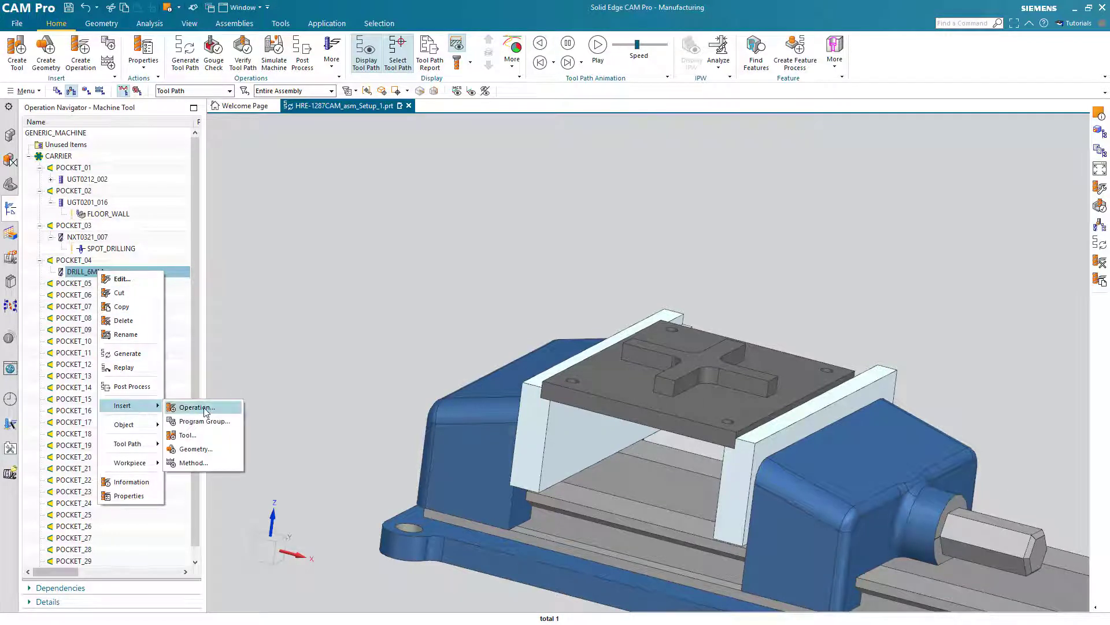
pyautogui.click(197, 408)
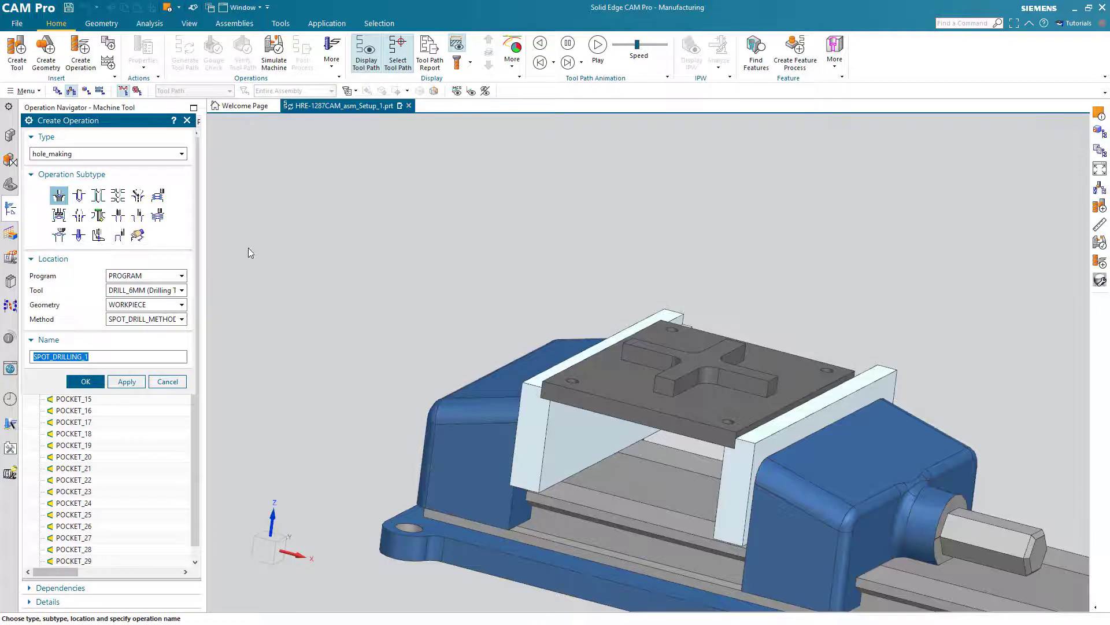
pyautogui.click(78, 196)
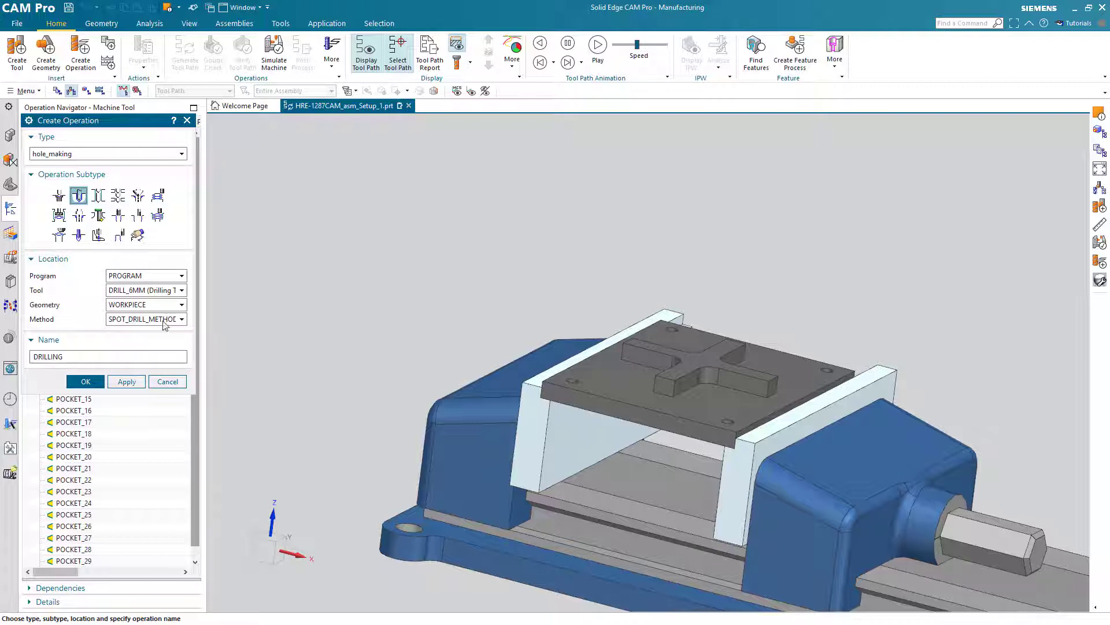
pyautogui.click(180, 320)
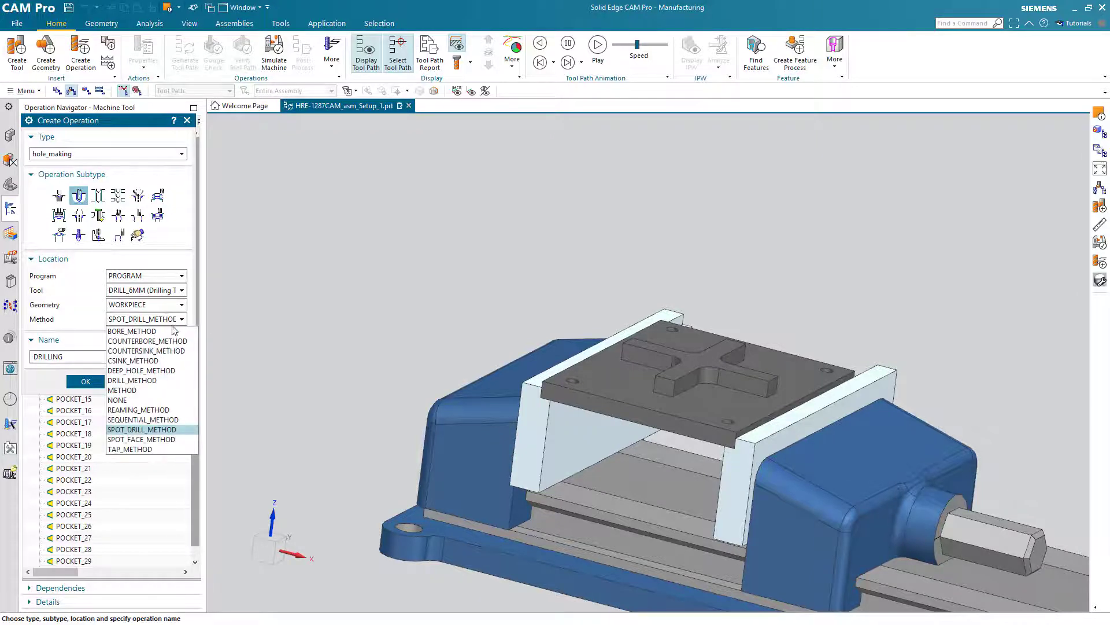
pyautogui.click(141, 381)
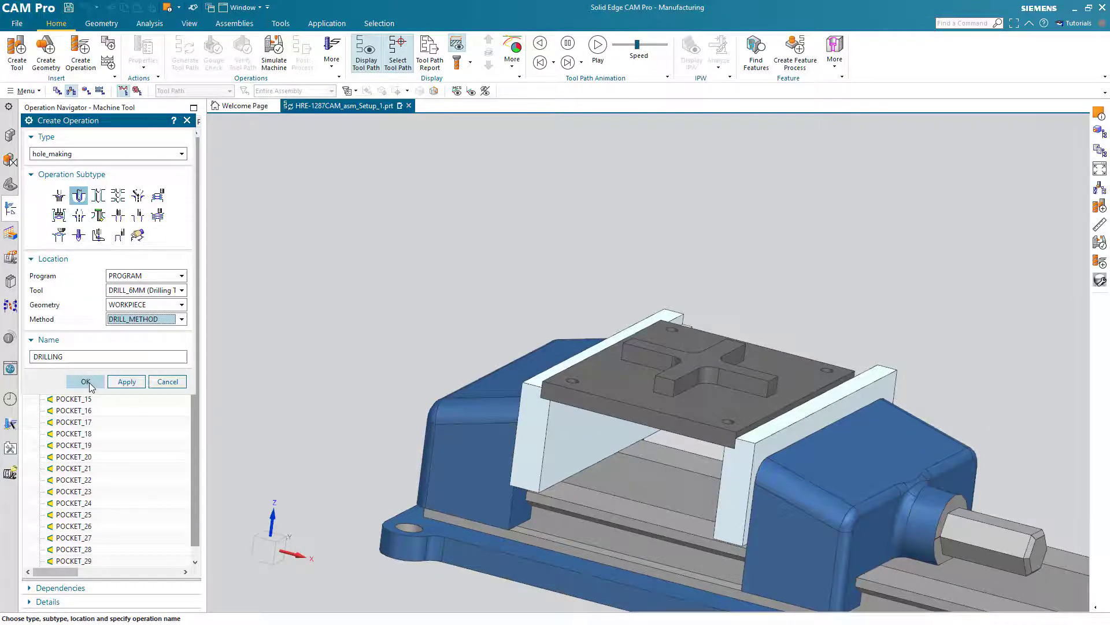
pyautogui.click(85, 383)
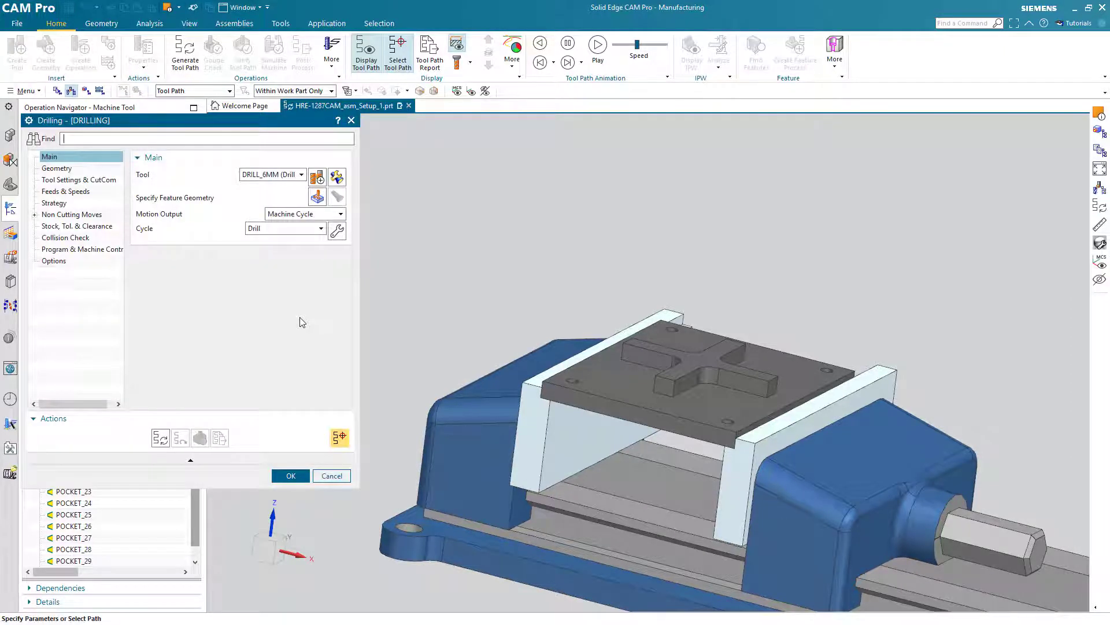
# Step: Pick the four 6 mm corner holes on the plate as the drilling geometry
pyautogui.click(317, 197)
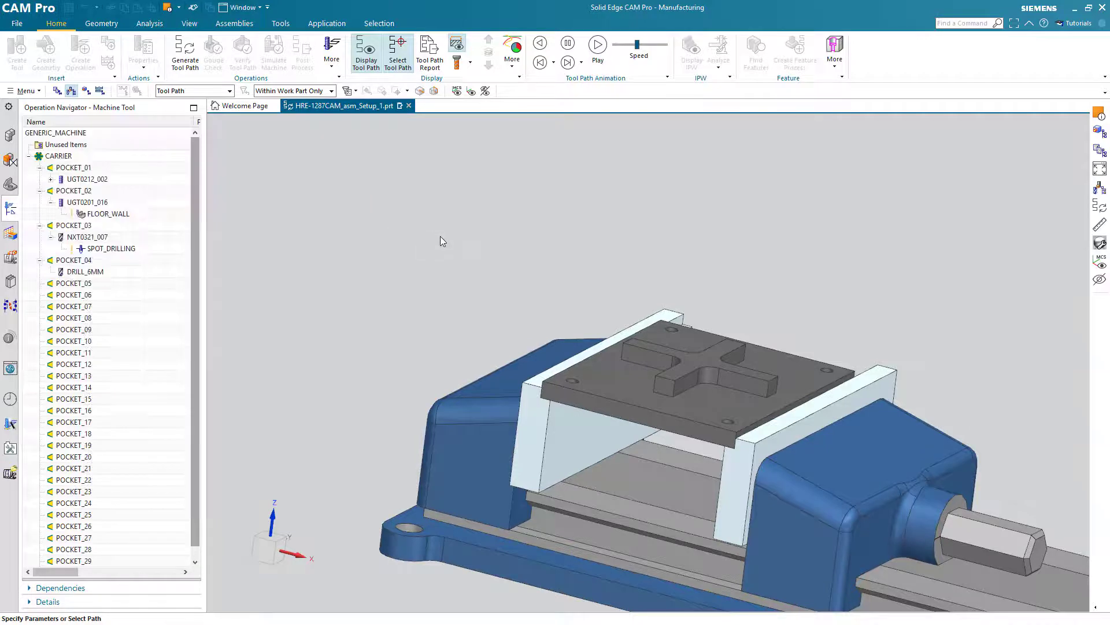
pyautogui.scroll(5, 456, 237)
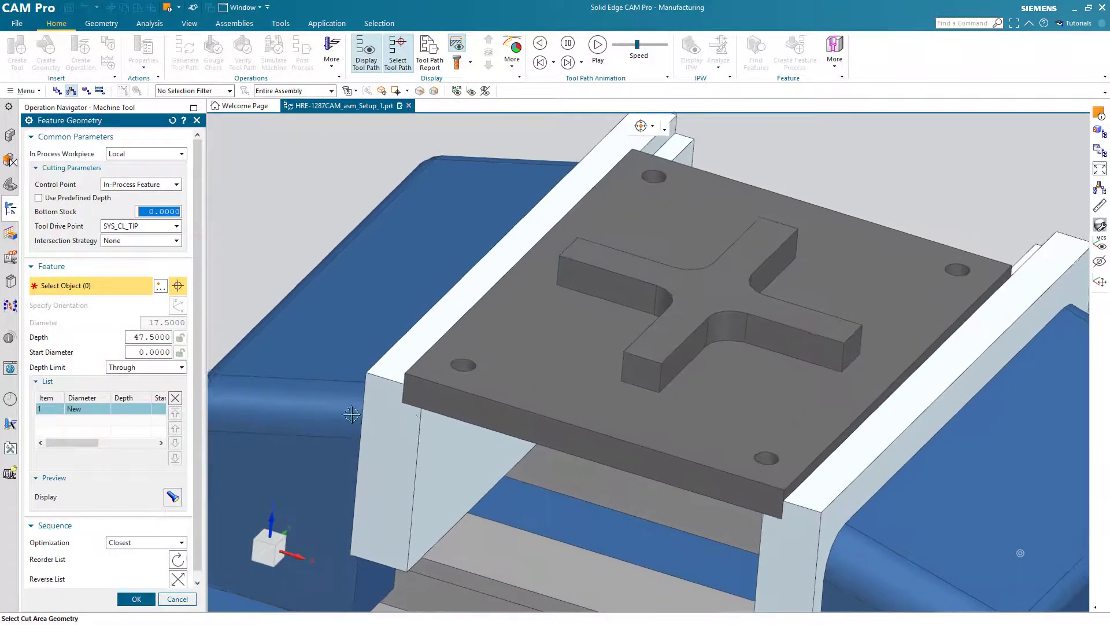
pyautogui.click(460, 365)
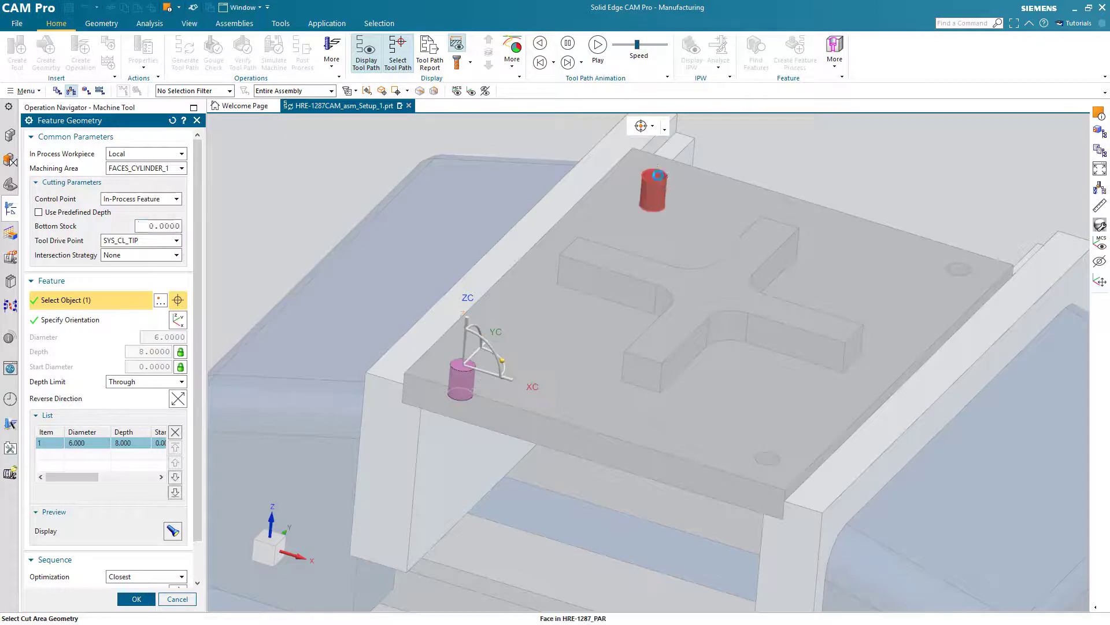
pyautogui.click(658, 175)
pyautogui.click(957, 271)
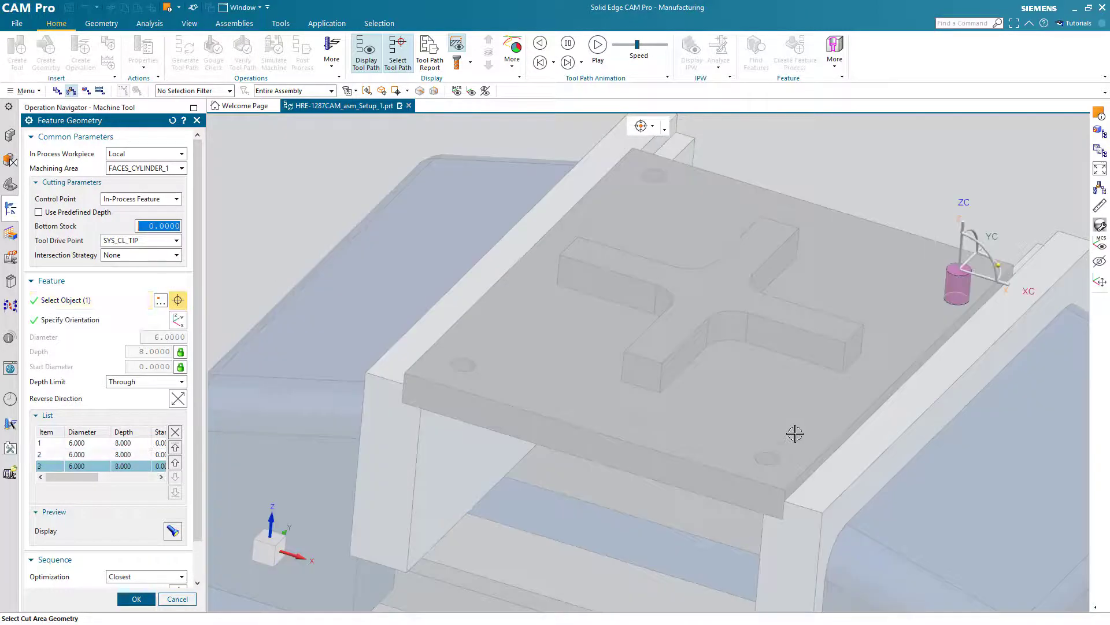
pyautogui.click(767, 458)
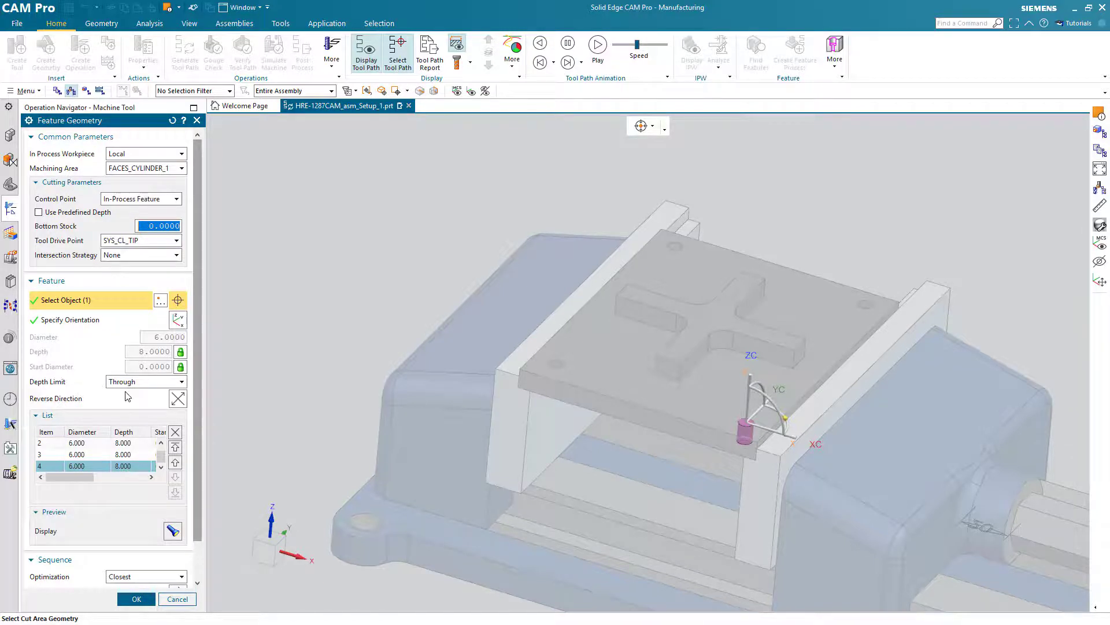
# Step: Confirm the four holes, set surface speed 50 and feed per tooth 0.3, then generate the path
pyautogui.click(138, 598)
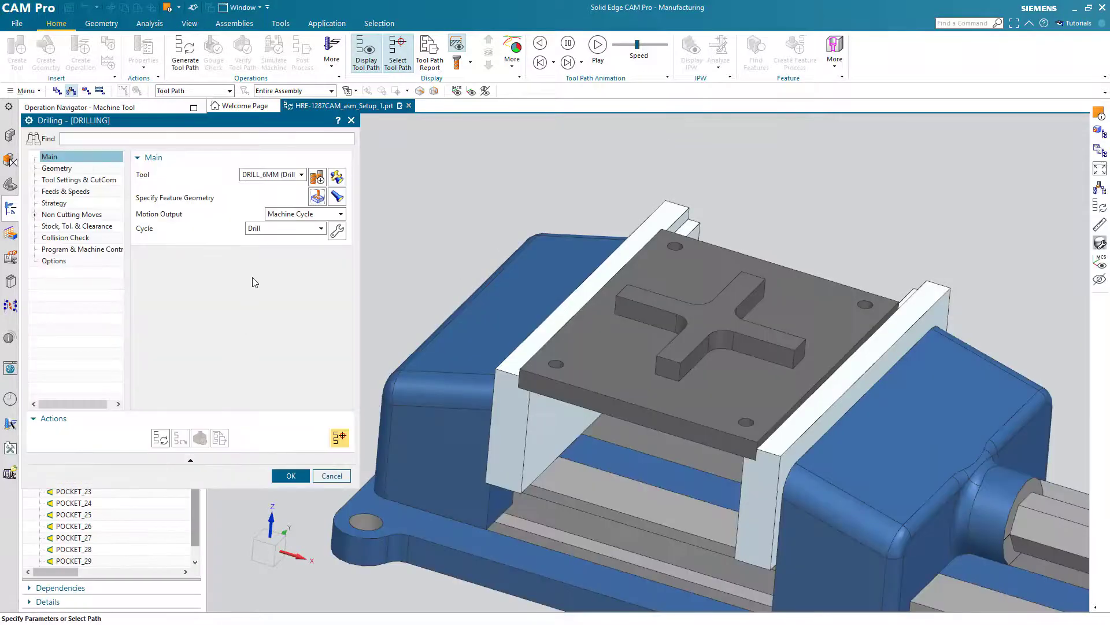
pyautogui.click(88, 192)
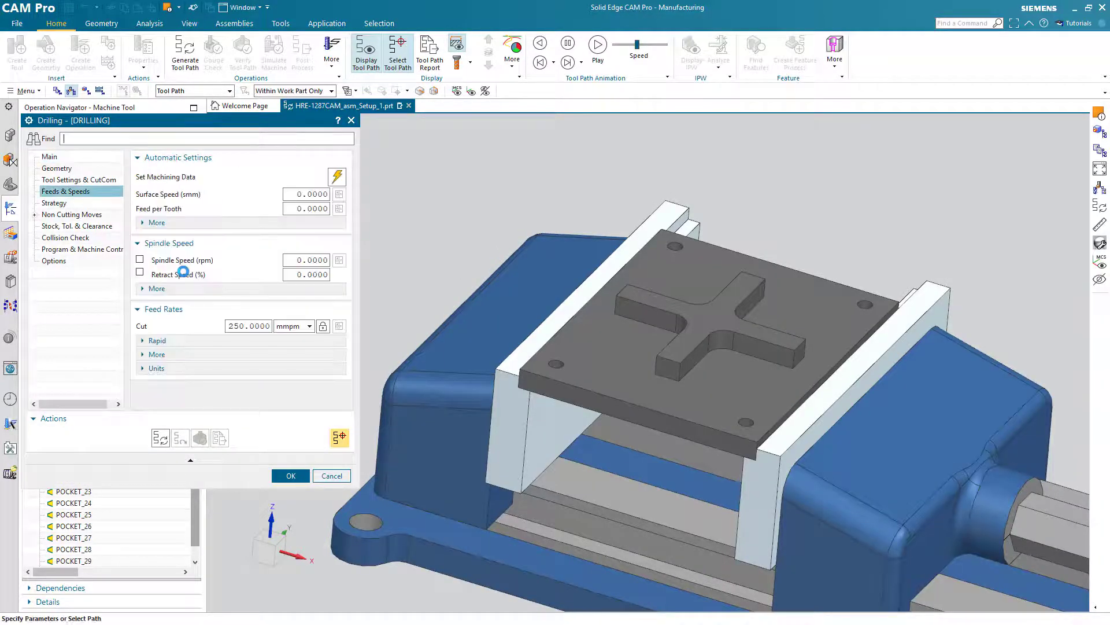
pyautogui.click(316, 195)
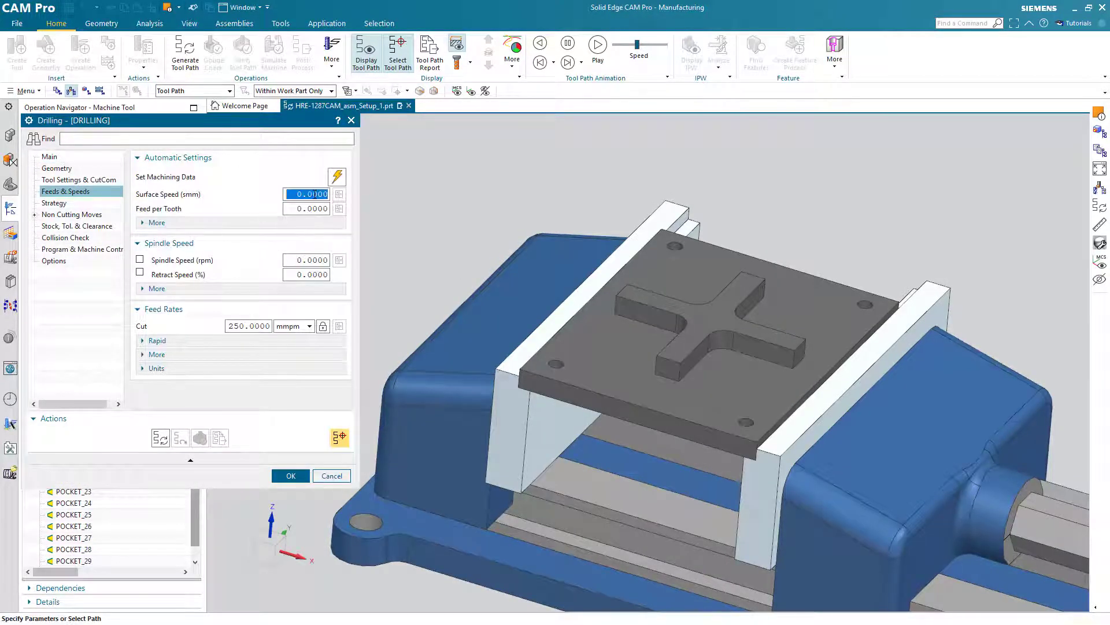
pyautogui.write('50')
pyautogui.press('Tab')
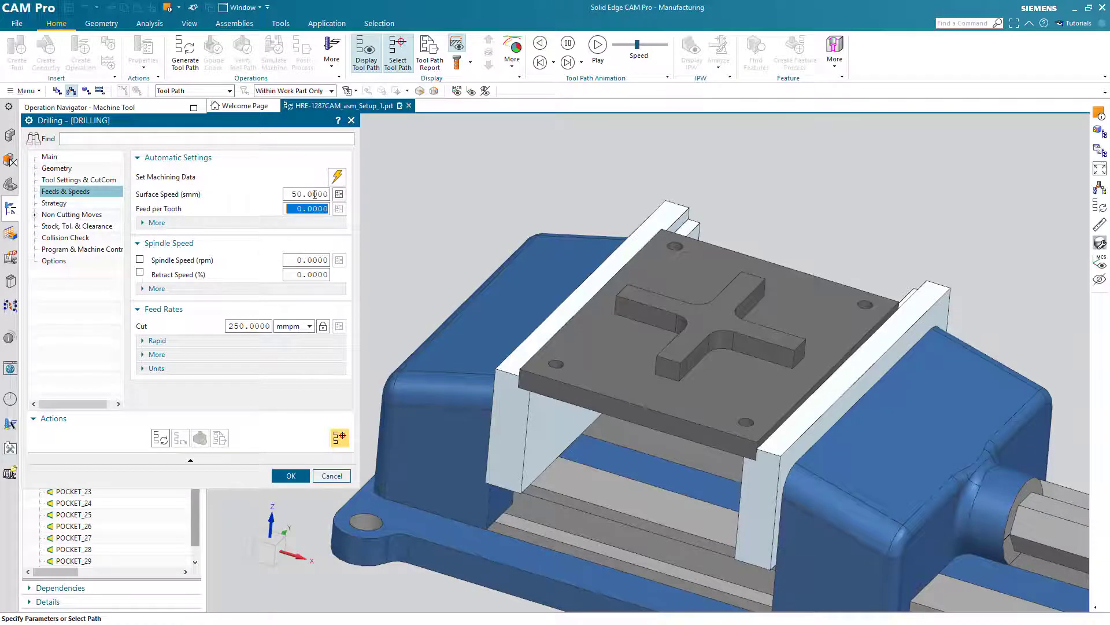
pyautogui.write('.3')
pyautogui.press('Tab')
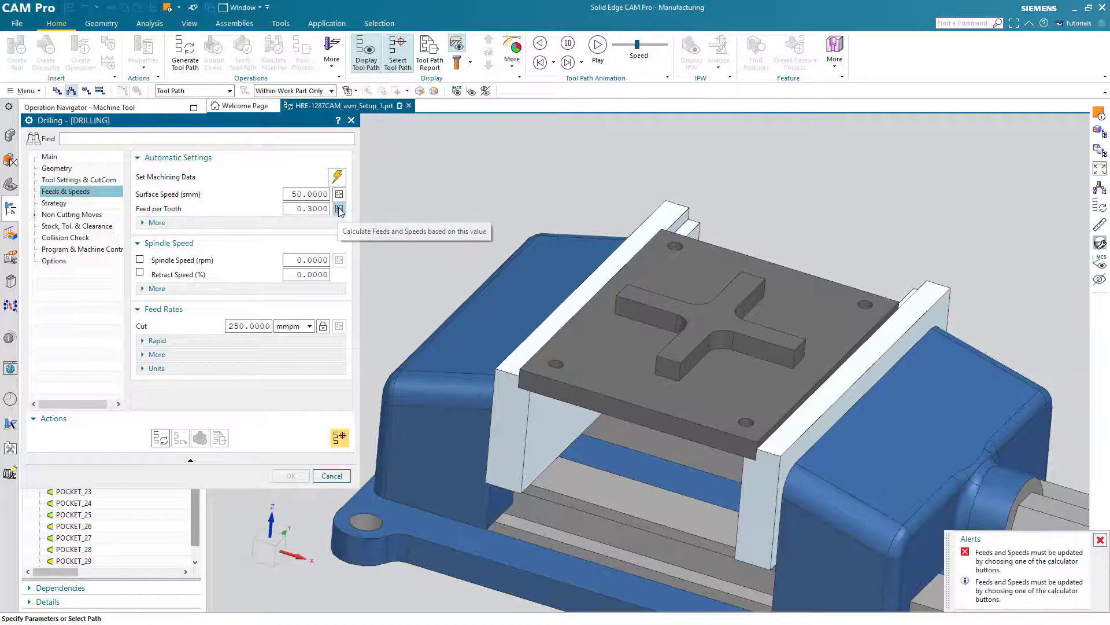
pyautogui.click(339, 209)
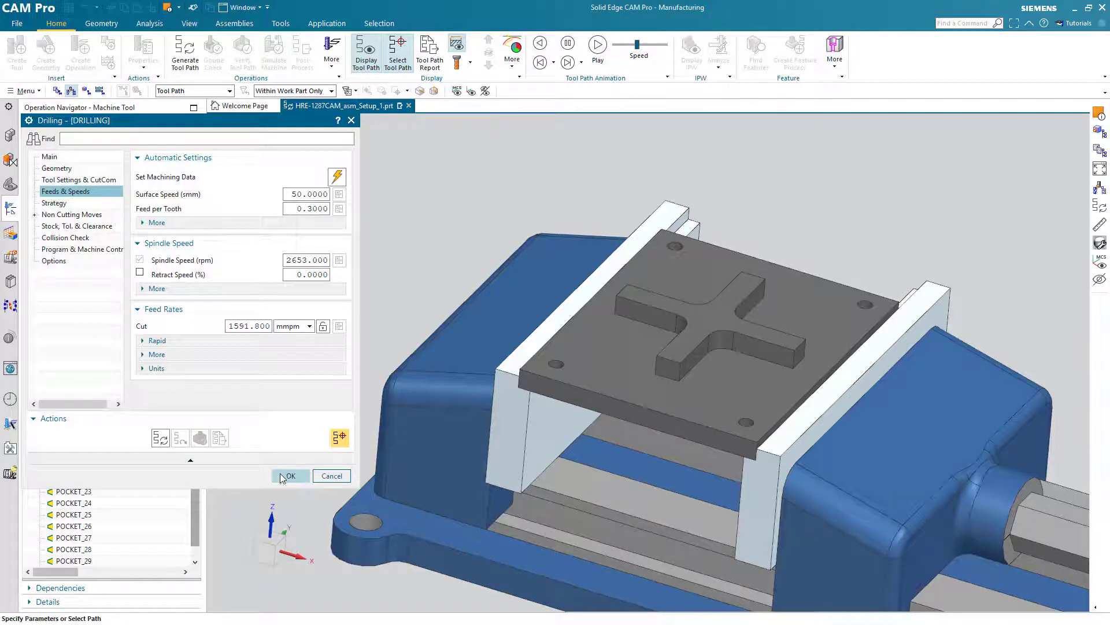
pyautogui.click(161, 438)
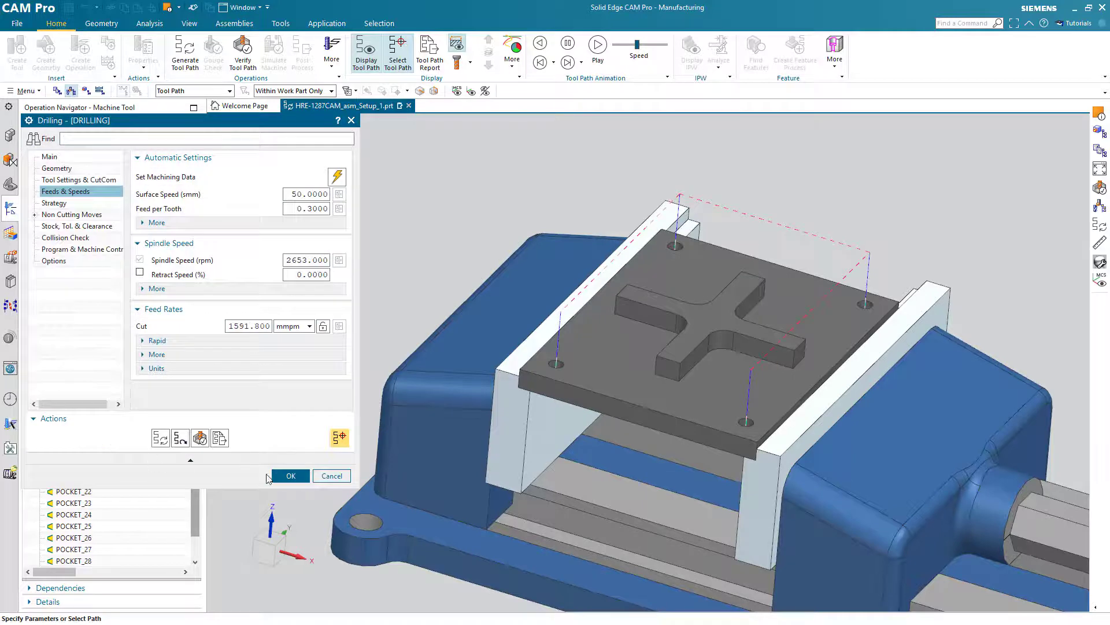
# Step: Accept the DRILLING operation and select PROGRAM in the Program Order View
pyautogui.click(288, 476)
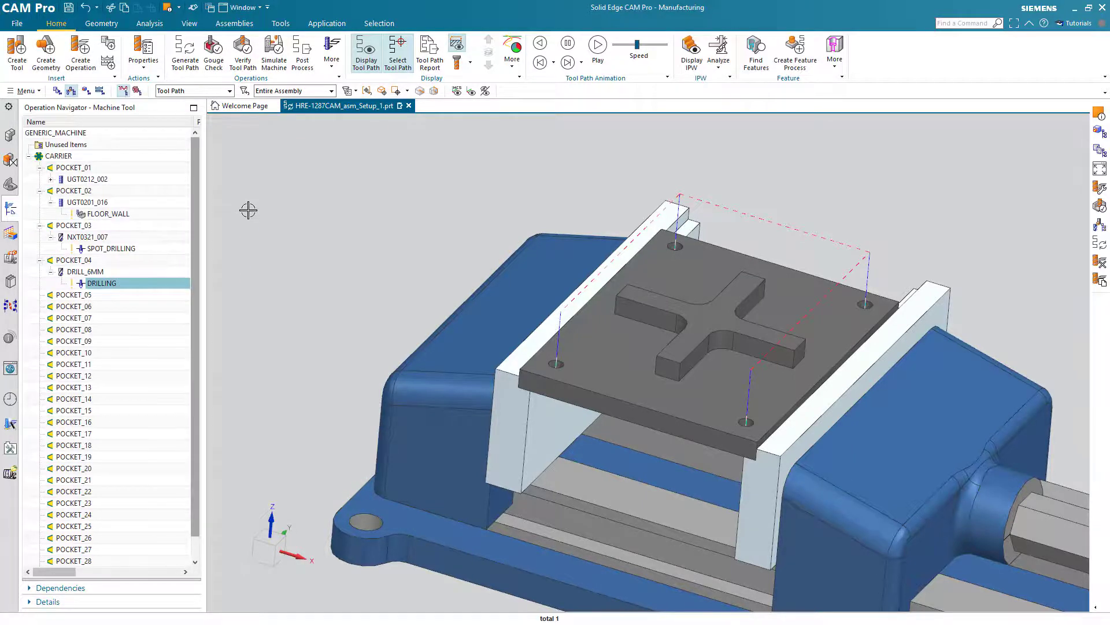
pyautogui.click(57, 91)
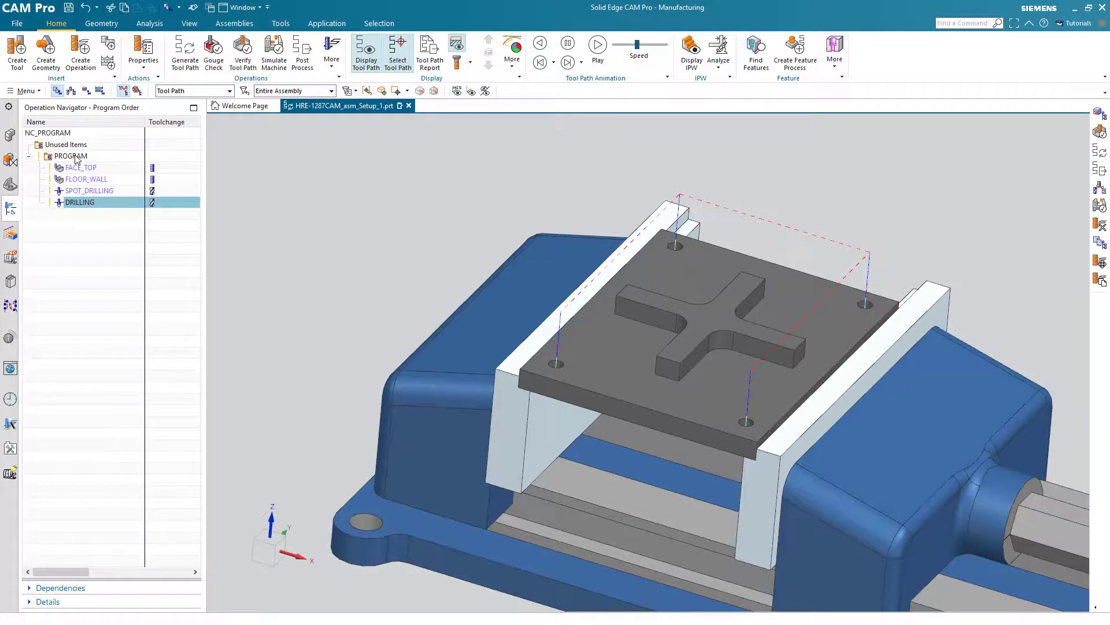
pyautogui.click(77, 157)
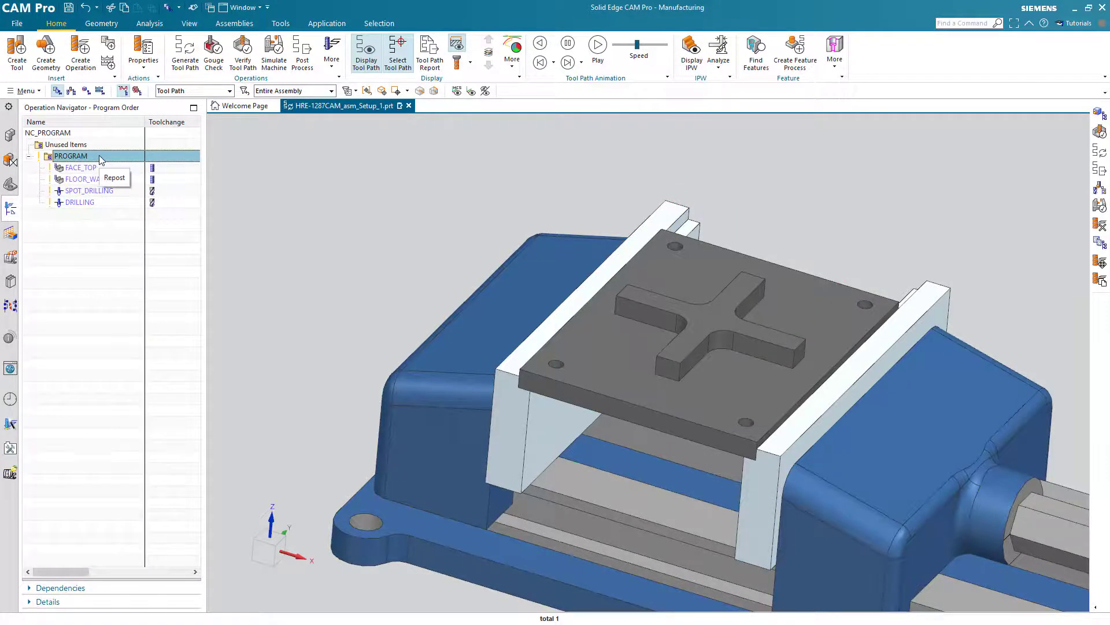
# Step: Hide the plate part hre-1287_par so only the vise remains
pyautogui.click(10, 136)
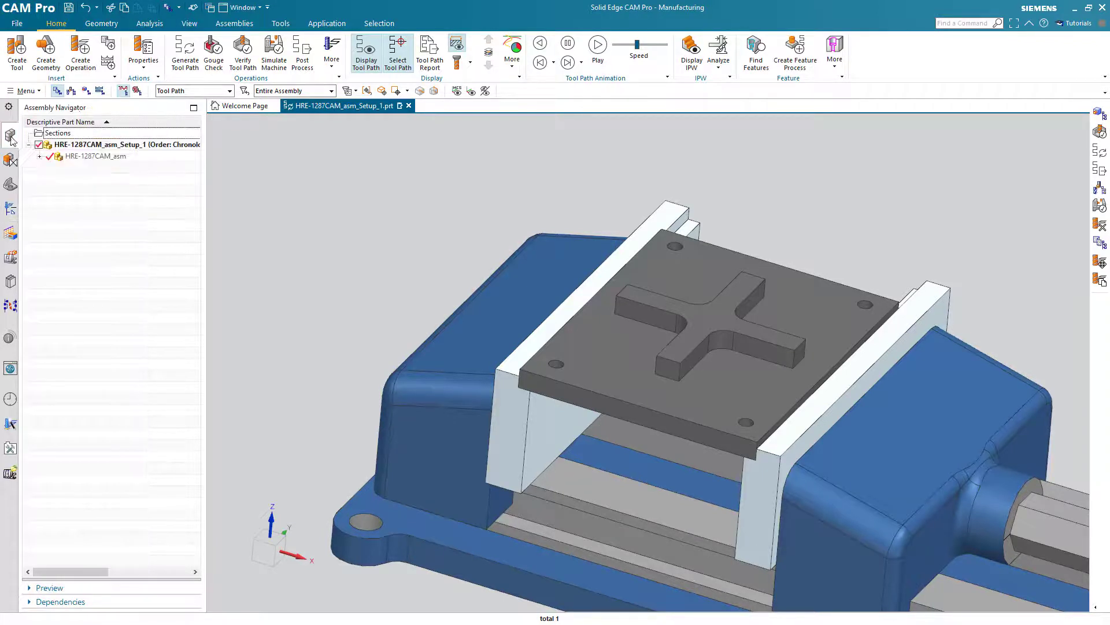
pyautogui.click(40, 156)
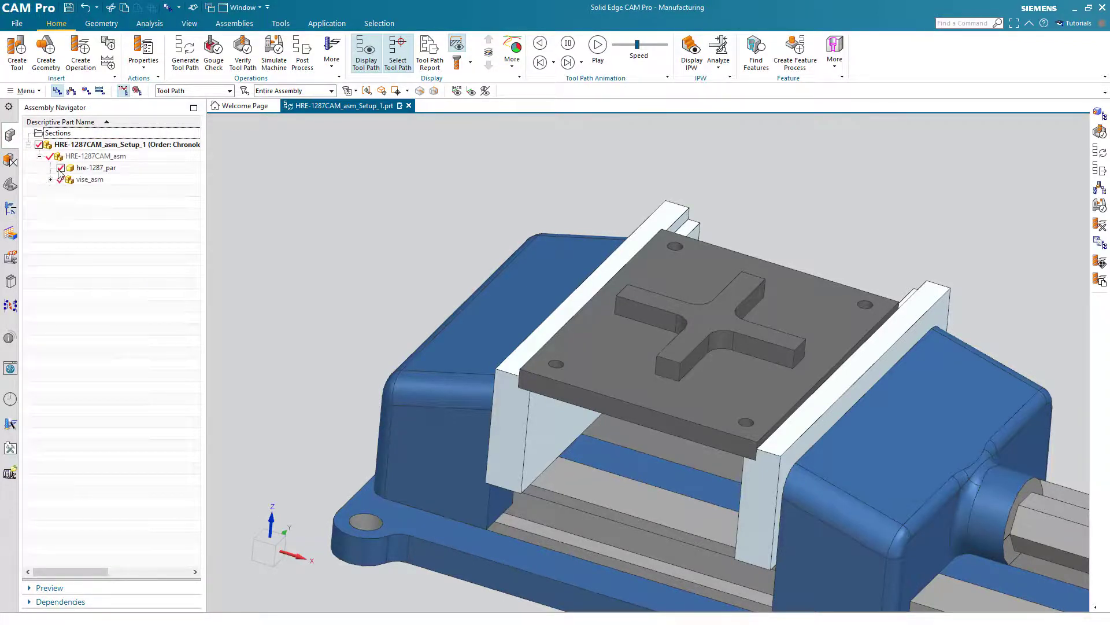
pyautogui.click(61, 168)
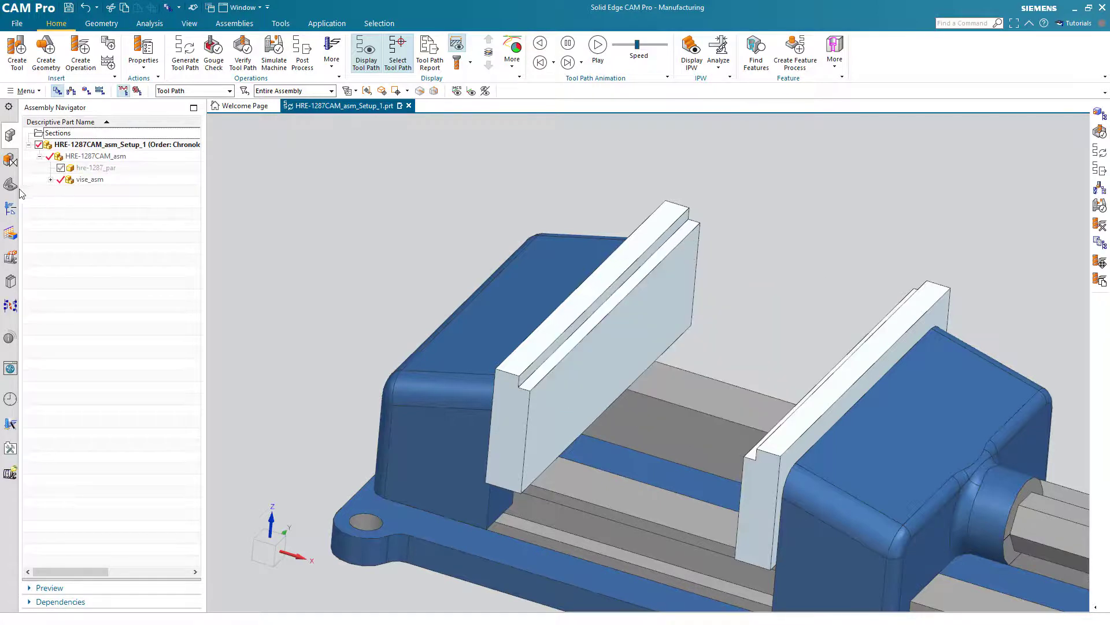
pyautogui.click(11, 209)
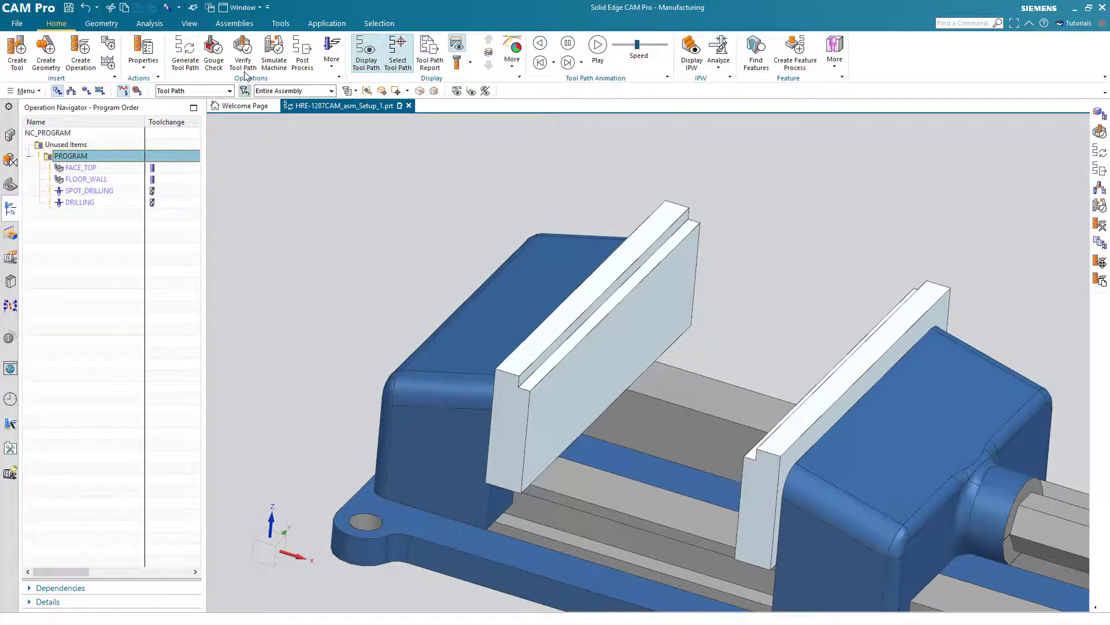
# Step: Play the 3D Dynamic verification of the whole program at animation speed 4
pyautogui.click(243, 53)
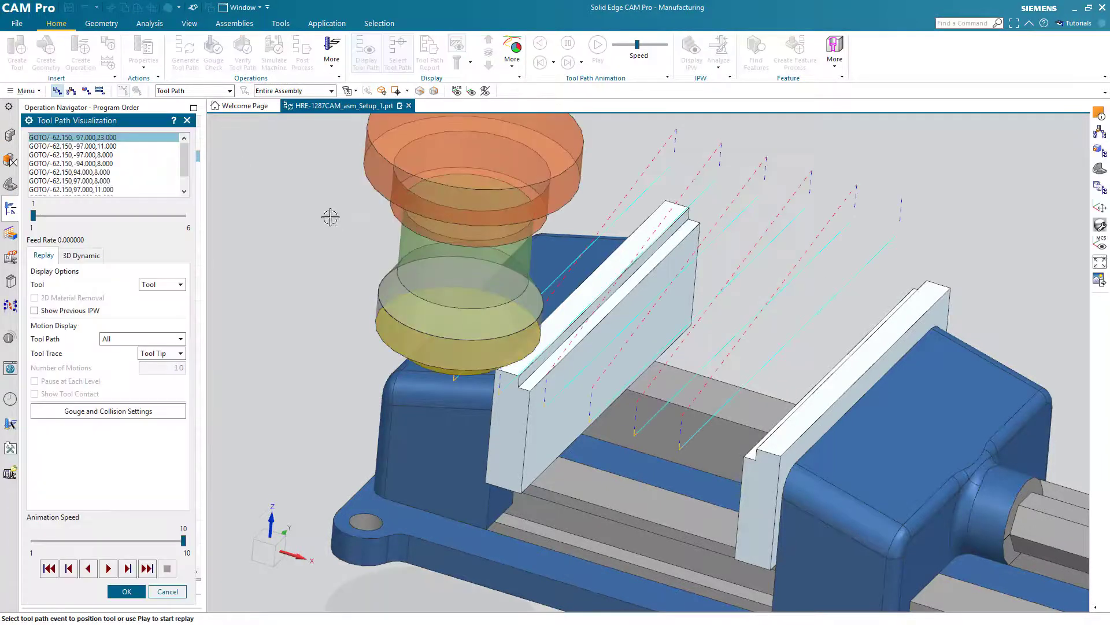
pyautogui.click(85, 255)
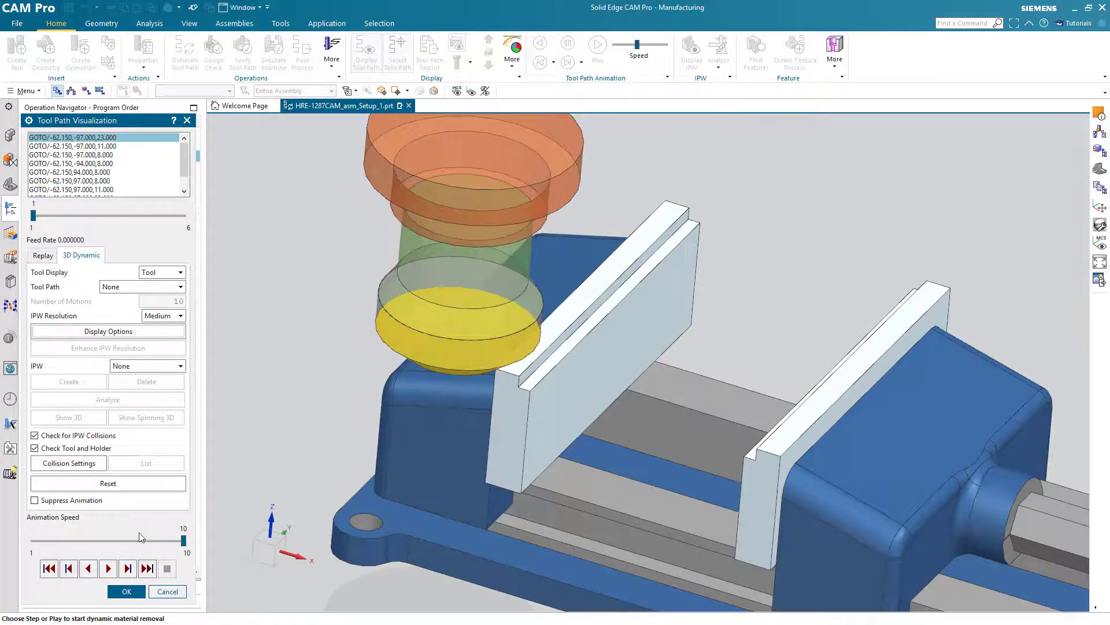
pyautogui.moveTo(183, 541); pyautogui.dragTo(84, 541)
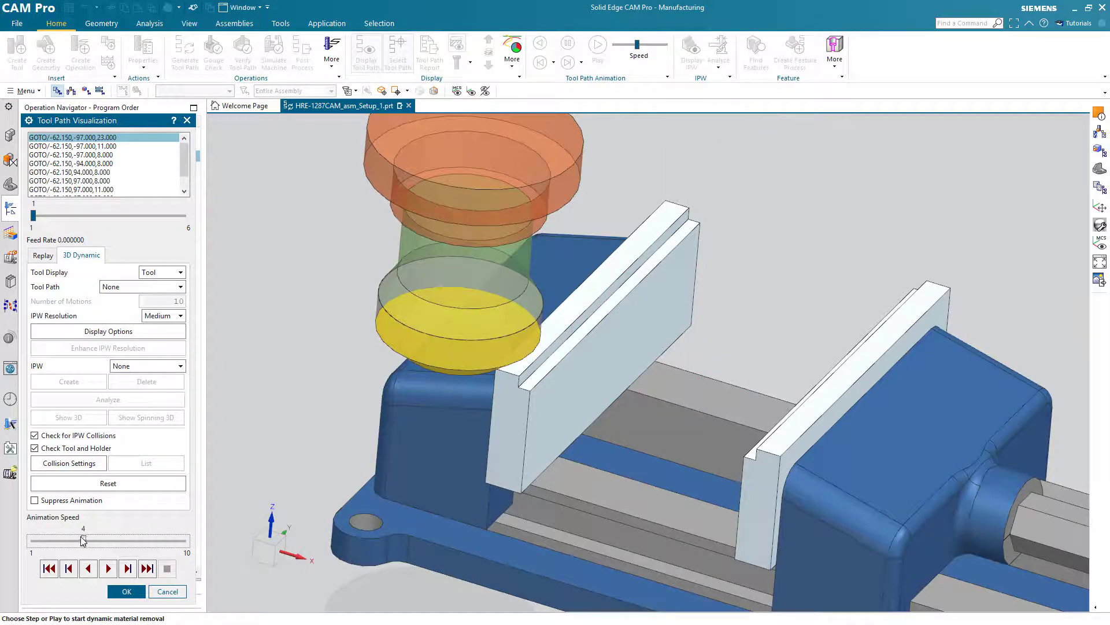
pyautogui.click(109, 569)
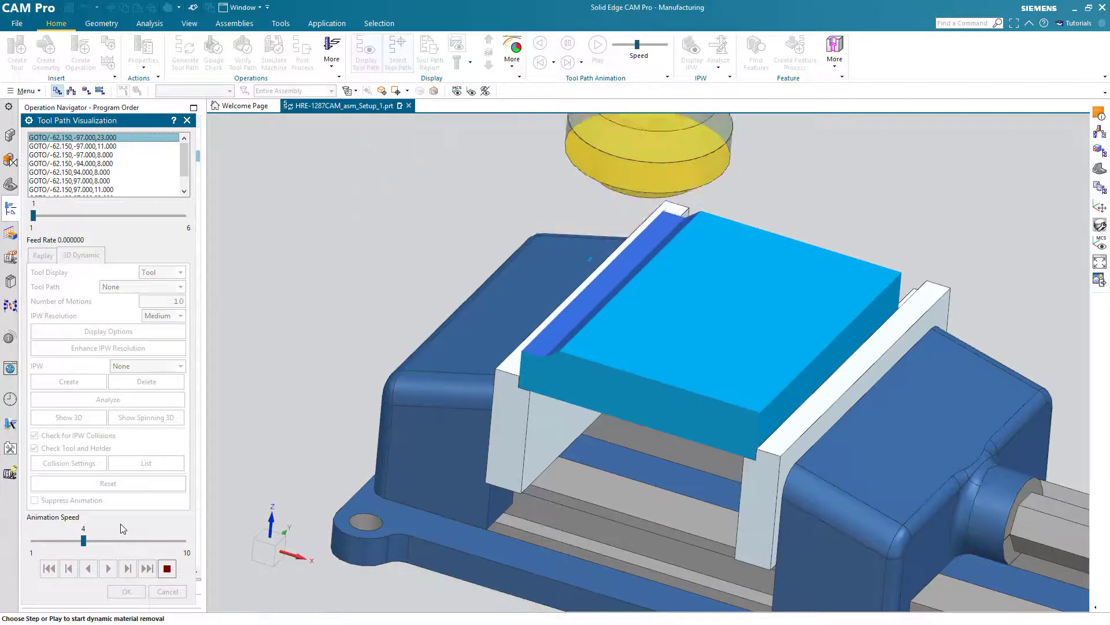